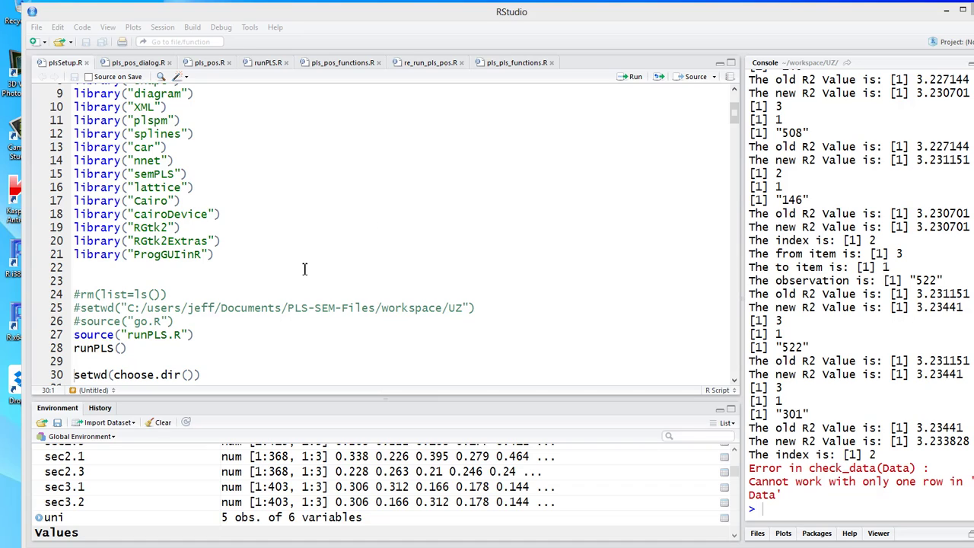
- Run the source("runPLS.R") line in RStudio to load the PLS-GUI script
{"action": "left_click", "coordinate": [119, 336]}
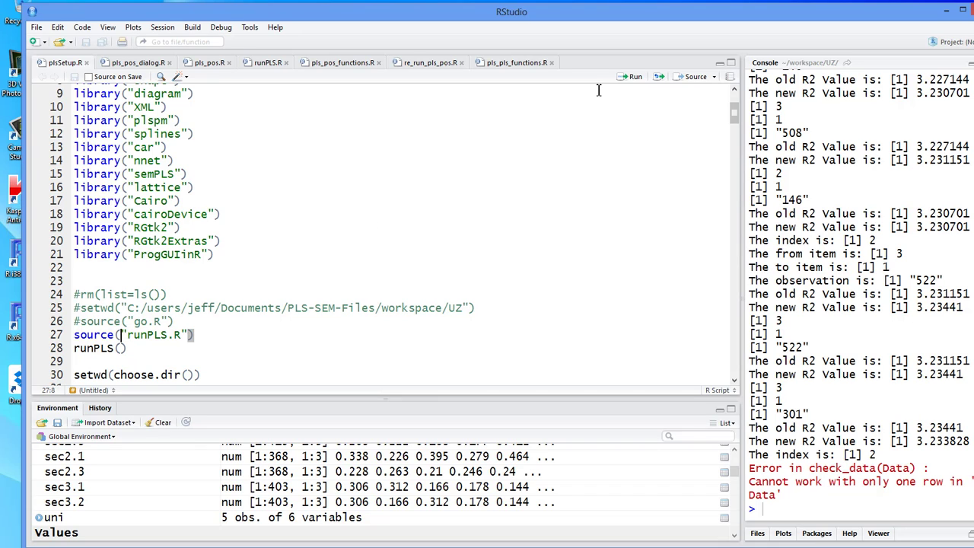
{"action": "left_click", "coordinate": [632, 78]}
- Launch PLS-GUI with runPLS(), then place its window top-left and make it taller
{"action": "left_click", "coordinate": [631, 77]}
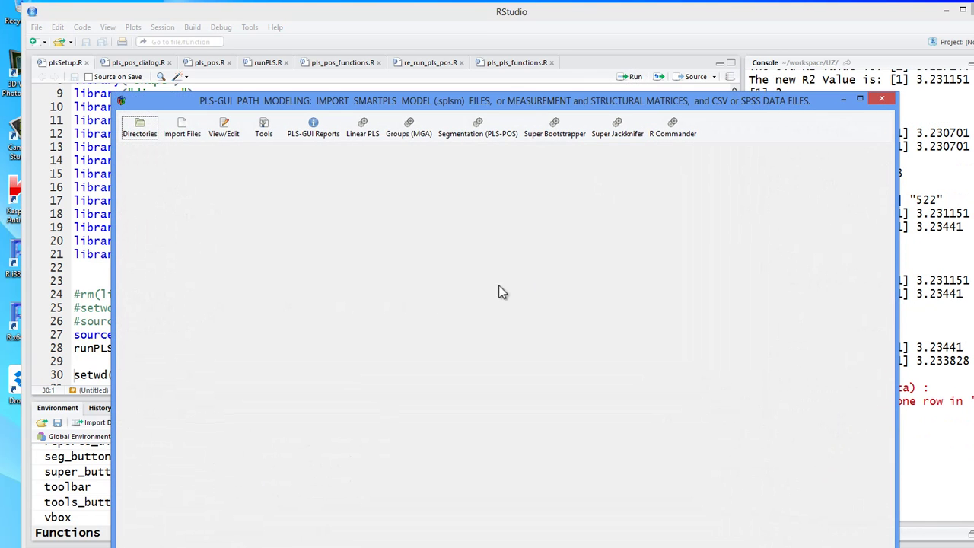
{"action": "left_click_drag", "start_coordinate": [405, 97], "coordinate": [292, 8]}
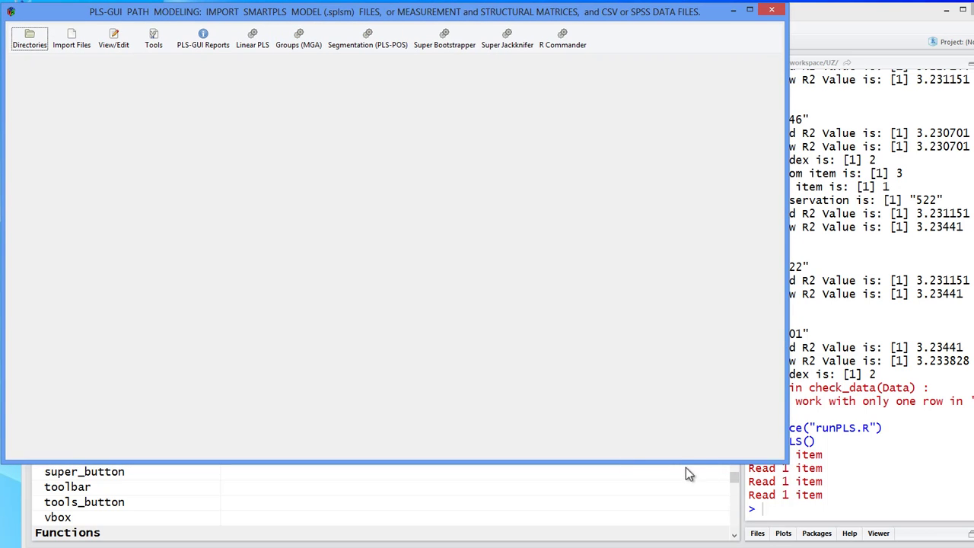
{"action": "left_click_drag", "start_coordinate": [684, 467], "coordinate": [674, 541]}
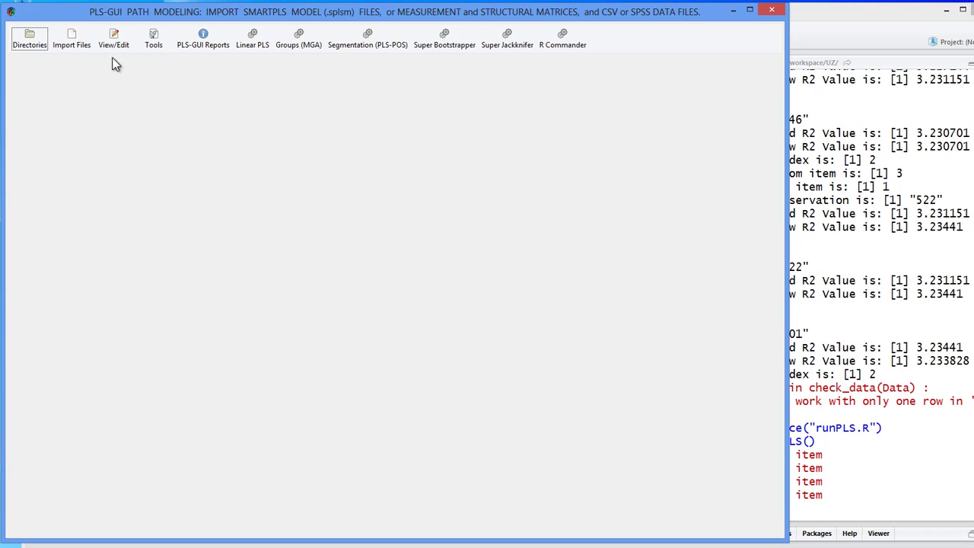
- Import TAM-1190.csv from the workspace TA folder as the CSV data file
{"action": "left_click", "coordinate": [70, 40]}
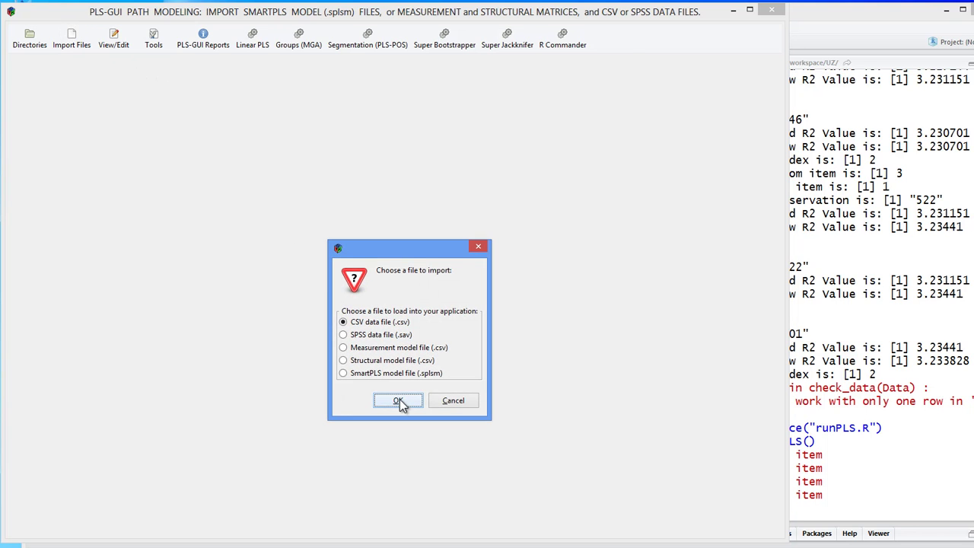
{"action": "left_click", "coordinate": [396, 400]}
{"action": "left_click", "coordinate": [251, 151]}
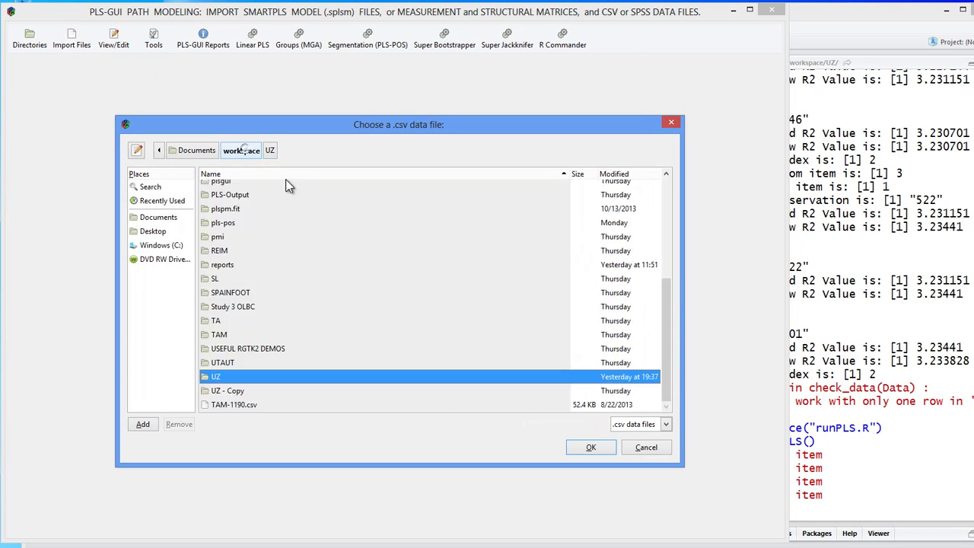
{"action": "double_click", "coordinate": [232, 326]}
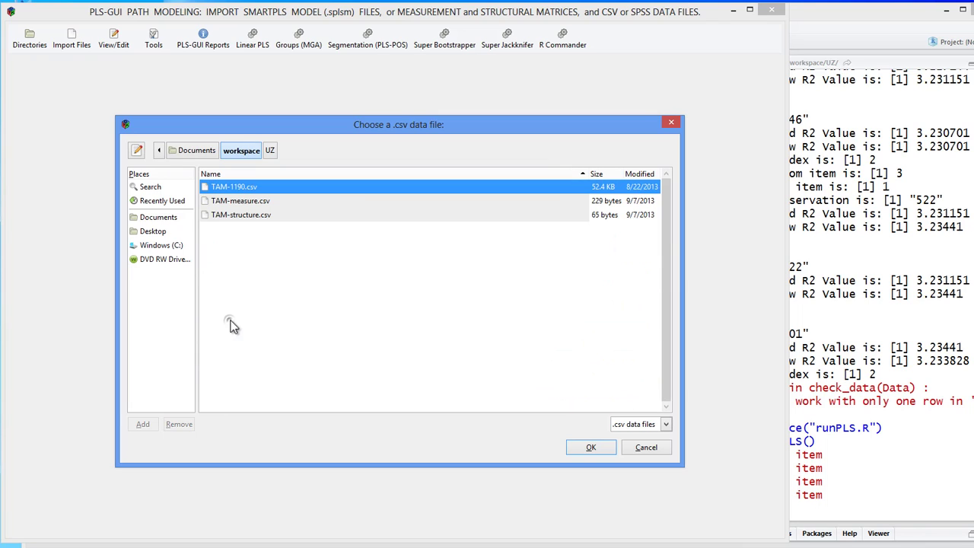
{"action": "left_click", "coordinate": [590, 448]}
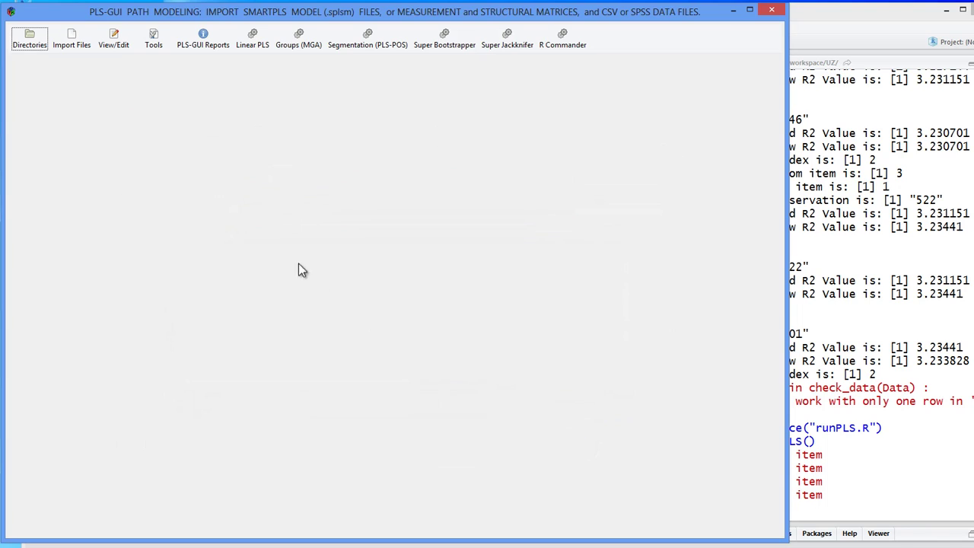
- Import TAM-1190.splsm from the TA folder as the SmartPLS model file
{"action": "left_click", "coordinate": [73, 39]}
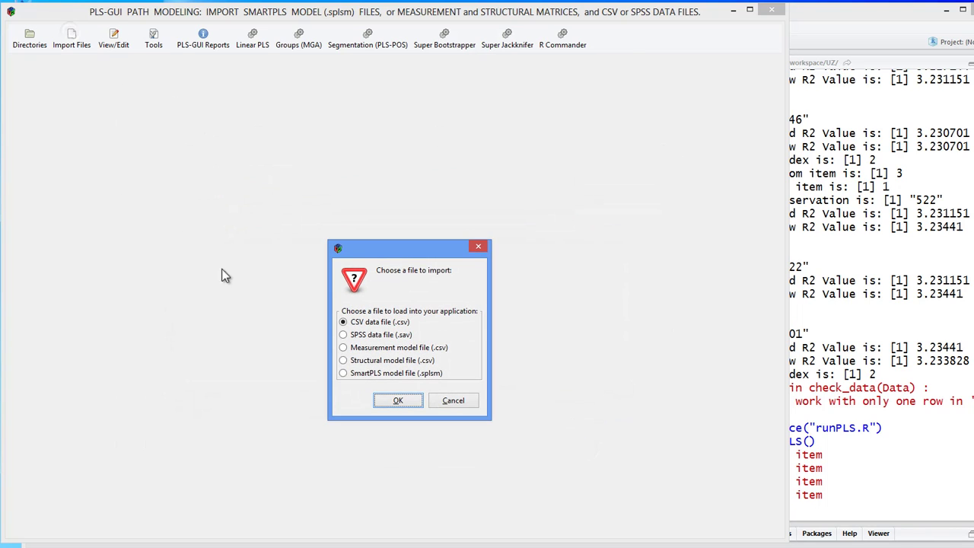
{"action": "left_click", "coordinate": [365, 360]}
{"action": "left_click", "coordinate": [397, 401]}
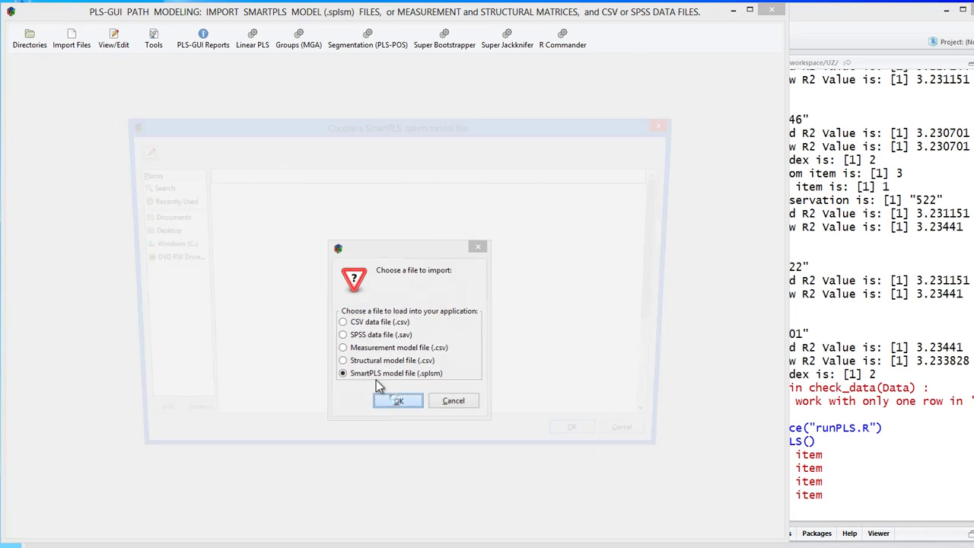
{"action": "left_click", "coordinate": [241, 150]}
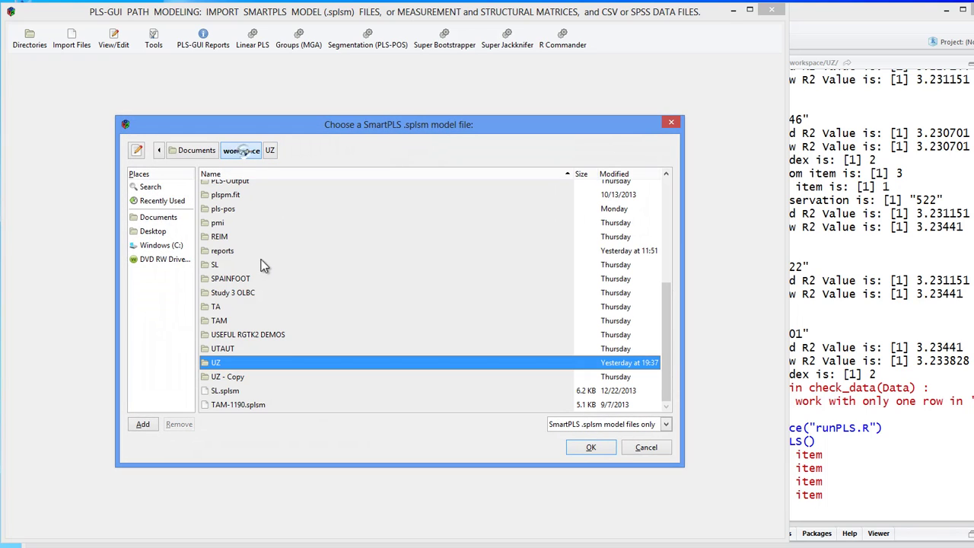
{"action": "double_click", "coordinate": [230, 305]}
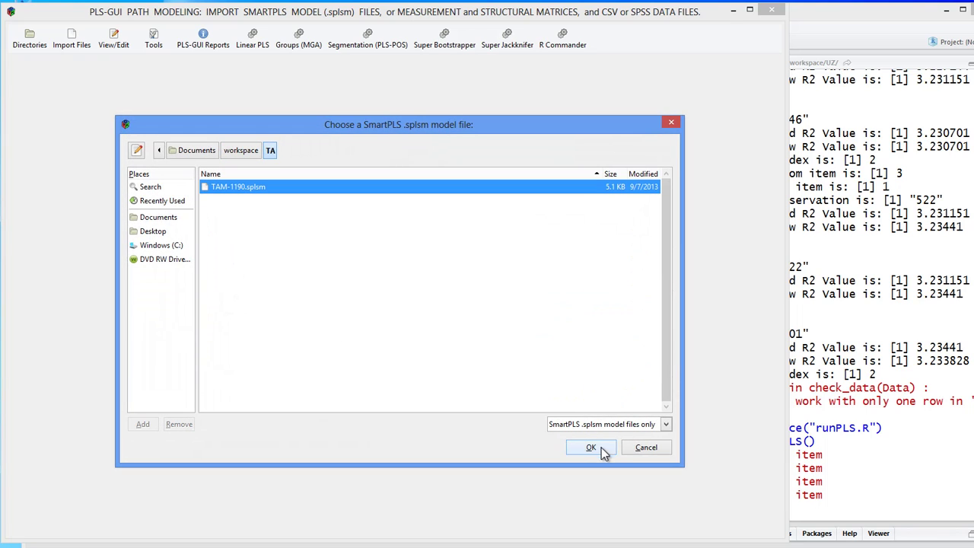
{"action": "left_click", "coordinate": [591, 447]}
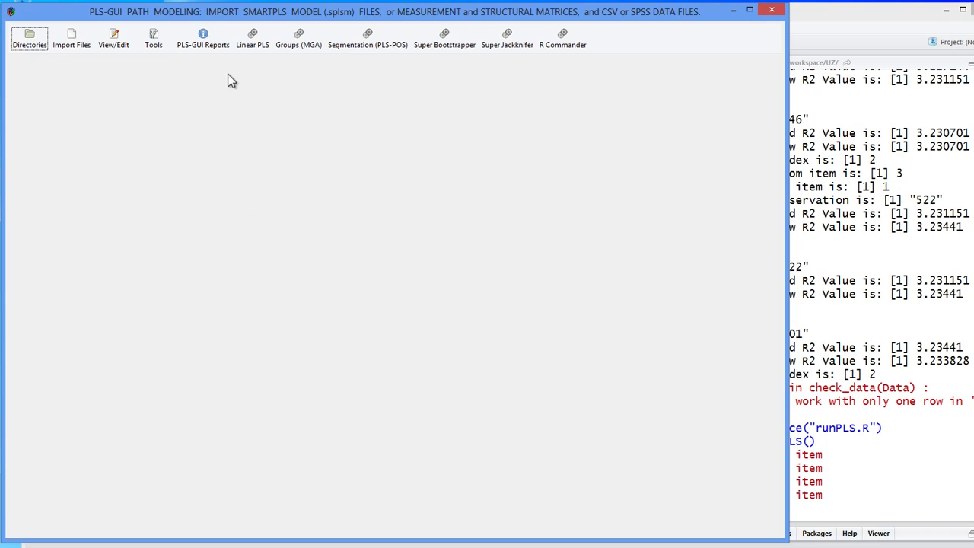
- Estimate the linear PLS model using path weighting and scaled input data
{"action": "left_click", "coordinate": [252, 38]}
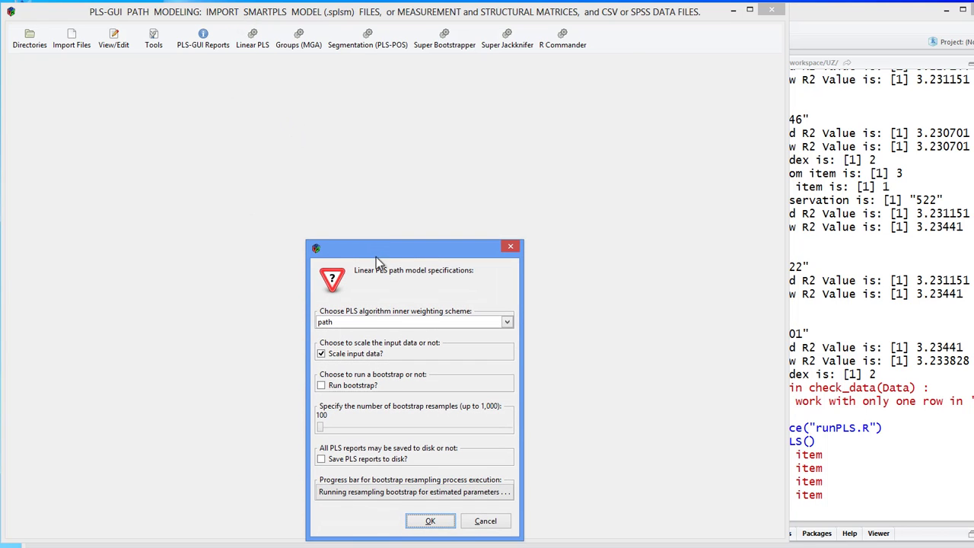
{"action": "left_click", "coordinate": [430, 521]}
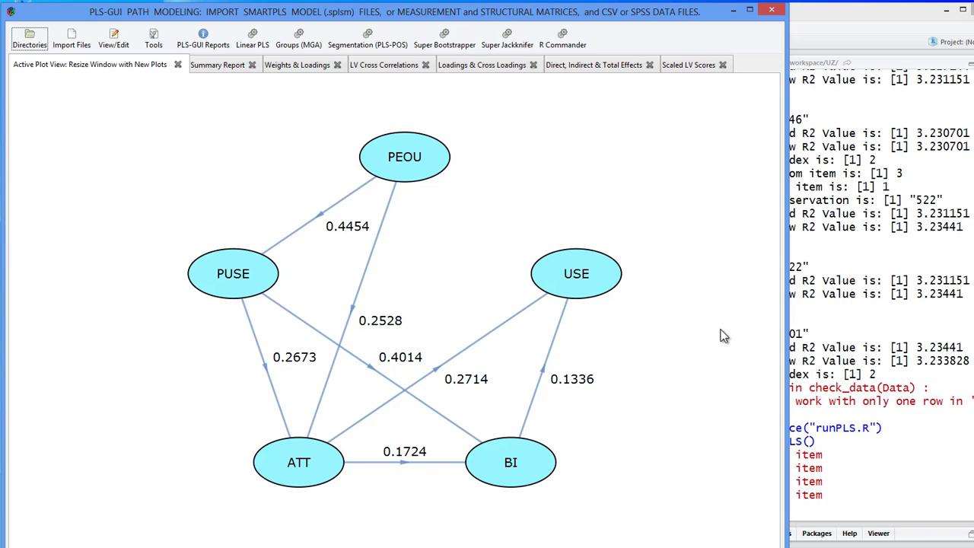
- Configure PLS-POS segmentation for 3-level segment results with a 199-iteration maximum
{"action": "left_click", "coordinate": [368, 39]}
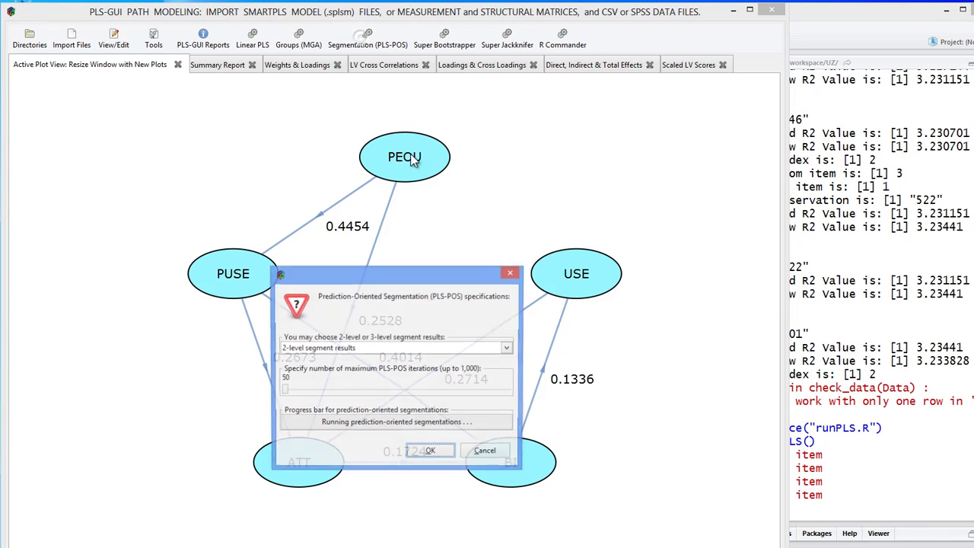
{"action": "left_click", "coordinate": [508, 348]}
{"action": "left_click", "coordinate": [454, 376]}
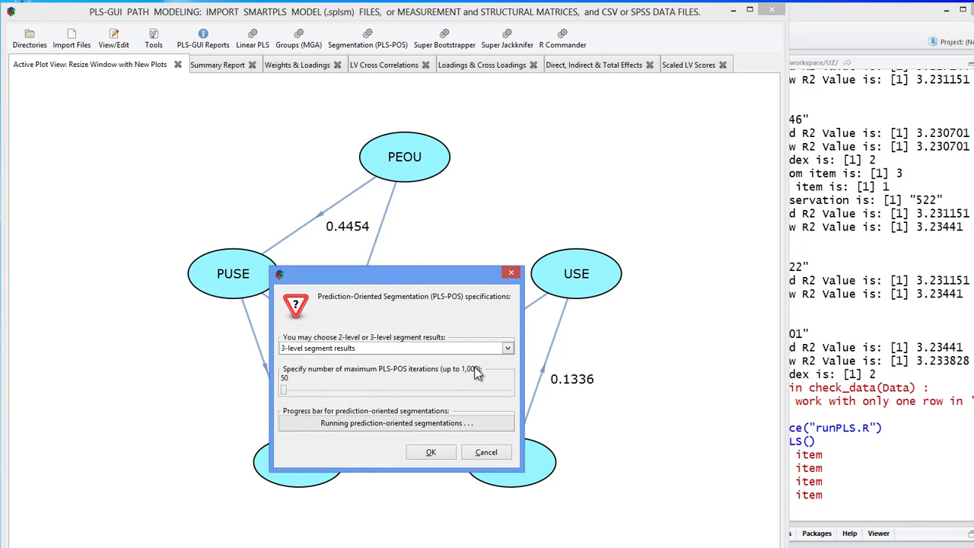
{"action": "left_click", "coordinate": [292, 391]}
{"action": "key", "text": "Right"}
{"action": "key", "text": "Right"}
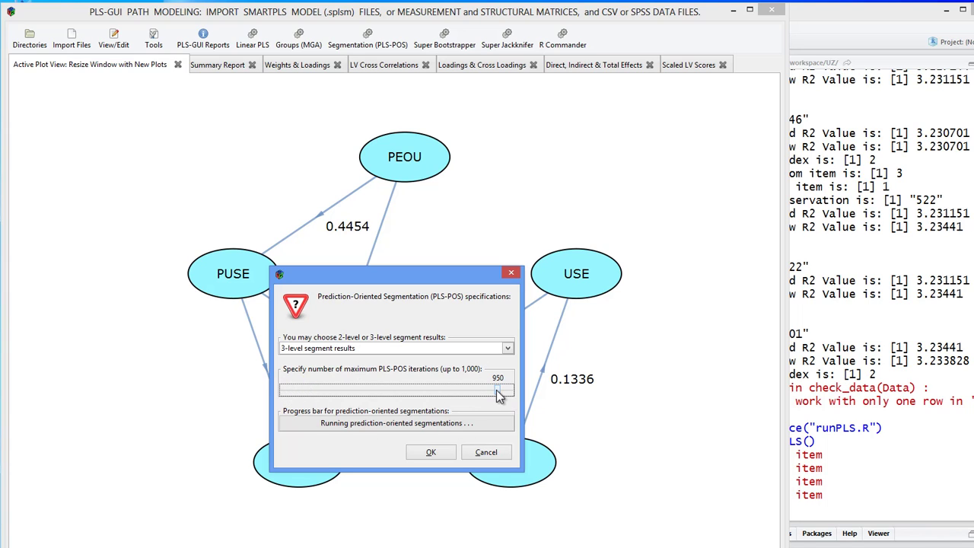
{"action": "left_click_drag", "start_coordinate": [498, 394], "coordinate": [319, 407]}
- Start the 3-level PLS-POS run and shift the PLS-GUI window left while it finishes
{"action": "left_click", "coordinate": [430, 451]}
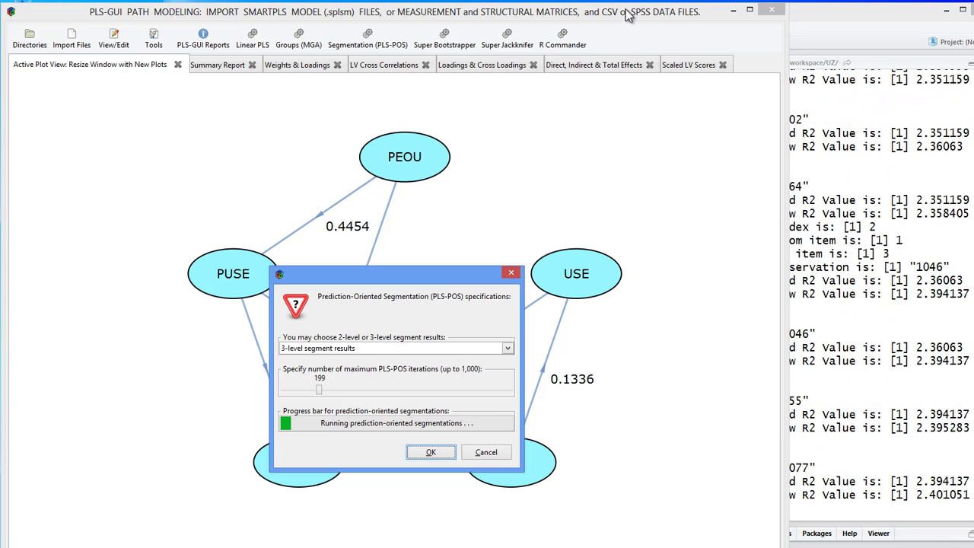
{"action": "left_click_drag", "start_coordinate": [630, 6], "coordinate": [584, 0]}
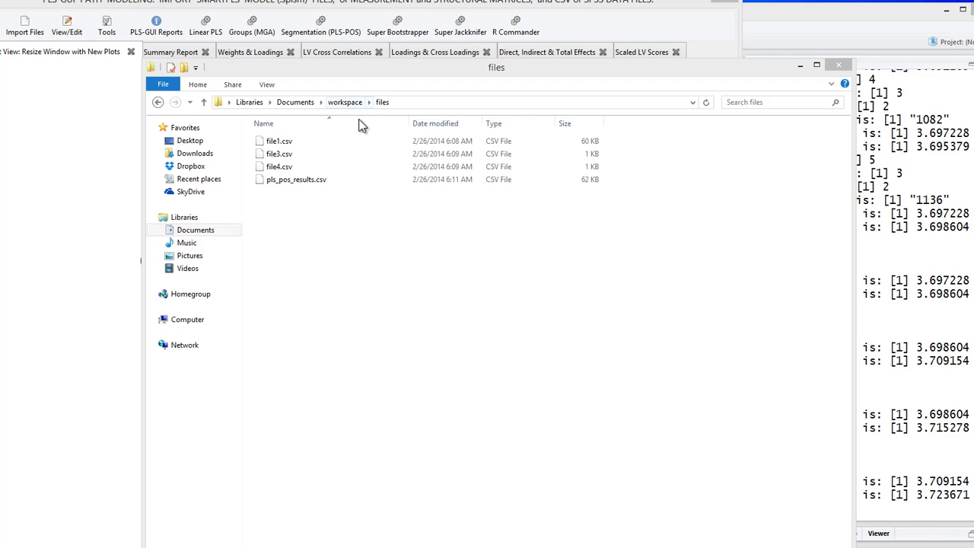
- Return PLS-GUI to the front after checking file1.csv, file3.csv, file4.csv and pls_pos_results.csv
{"action": "left_click", "coordinate": [49, 121]}
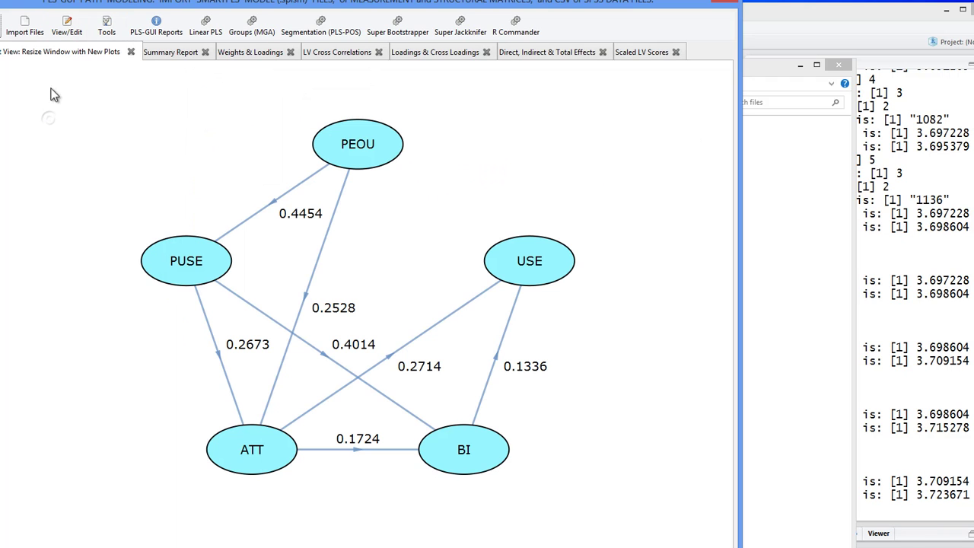
{"action": "left_click_drag", "start_coordinate": [76, 4], "coordinate": [131, 17]}
{"action": "left_click", "coordinate": [34, 42]}
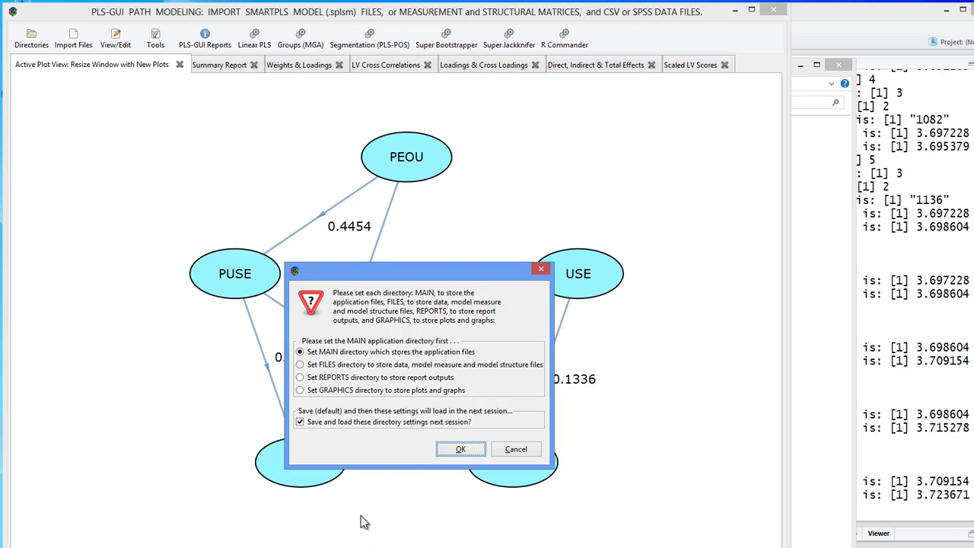
{"action": "left_click", "coordinate": [517, 449]}
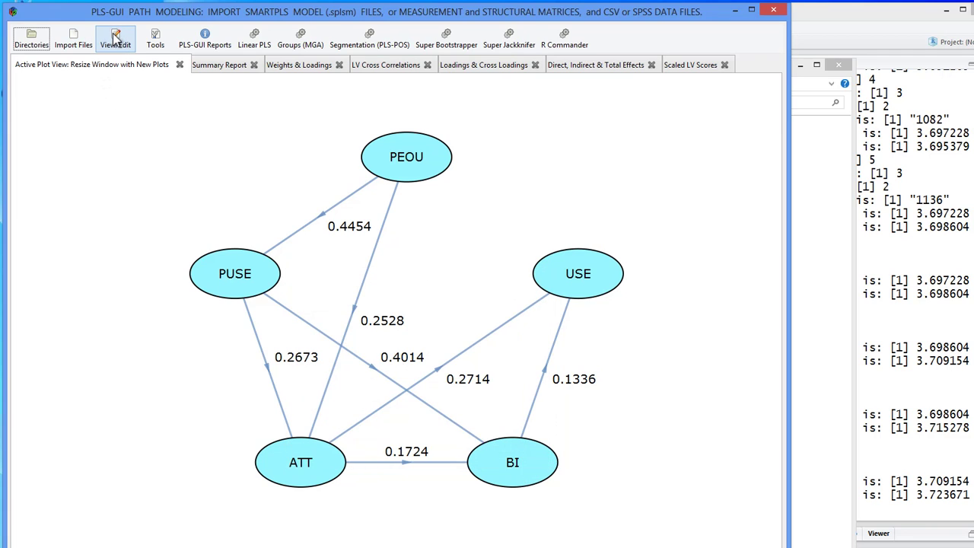
- Import pls_pos_results.csv from the workspace files folder as the CSV data file
{"action": "left_click", "coordinate": [79, 39]}
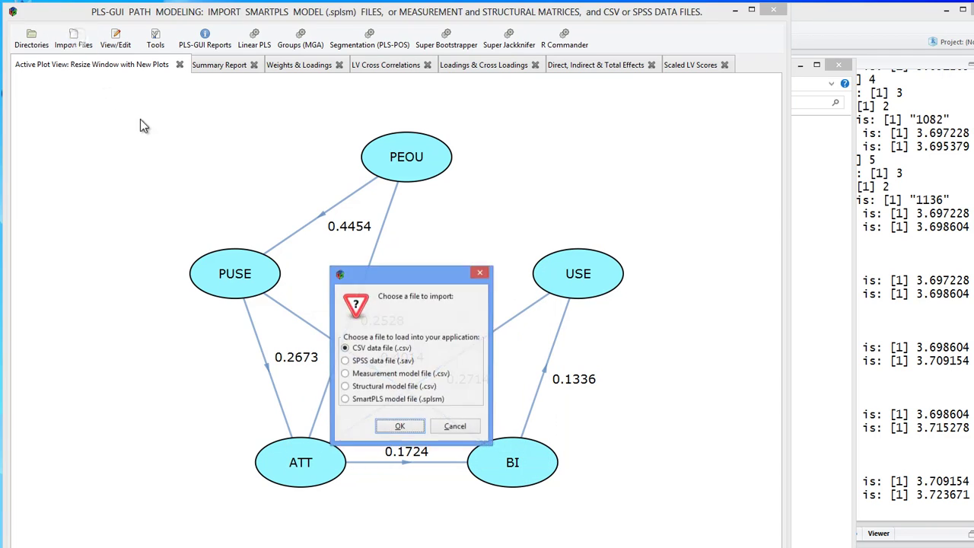
{"action": "left_click", "coordinate": [401, 427]}
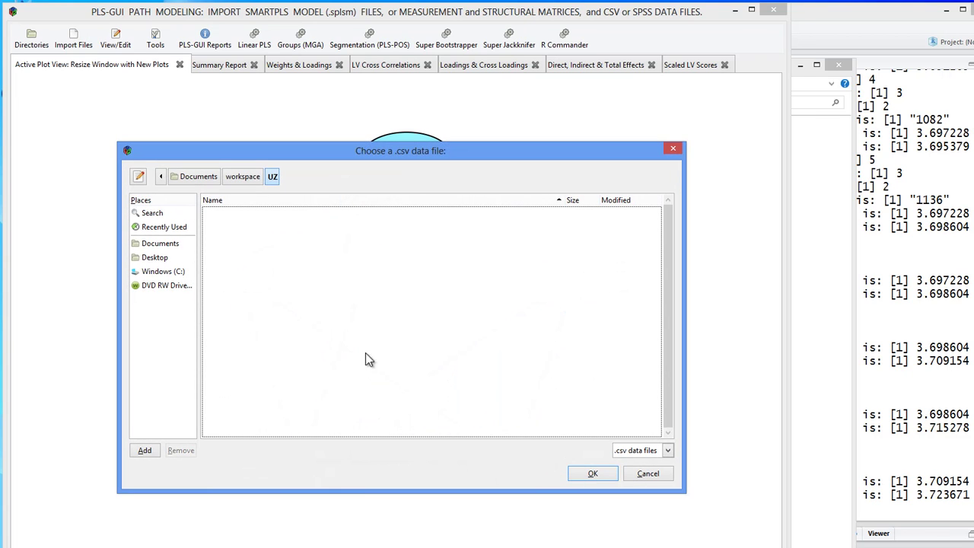
{"action": "left_click", "coordinate": [241, 178]}
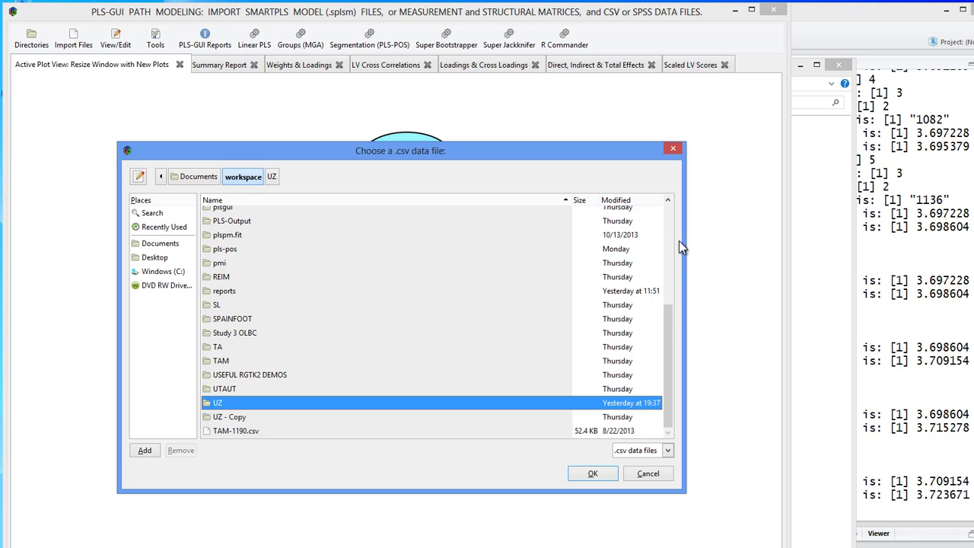
{"action": "left_click_drag", "start_coordinate": [675, 321], "coordinate": [664, 211]}
{"action": "double_click", "coordinate": [242, 269]}
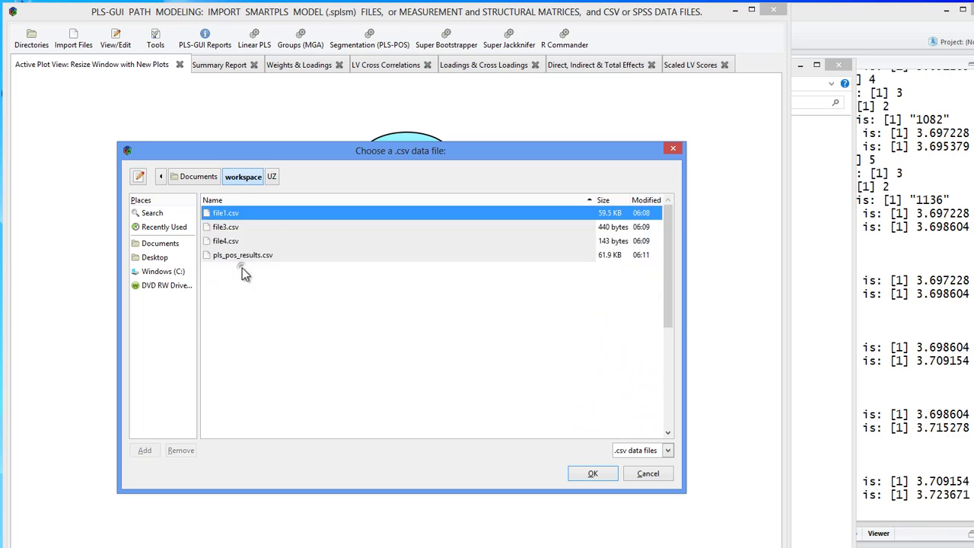
{"action": "left_click", "coordinate": [259, 255]}
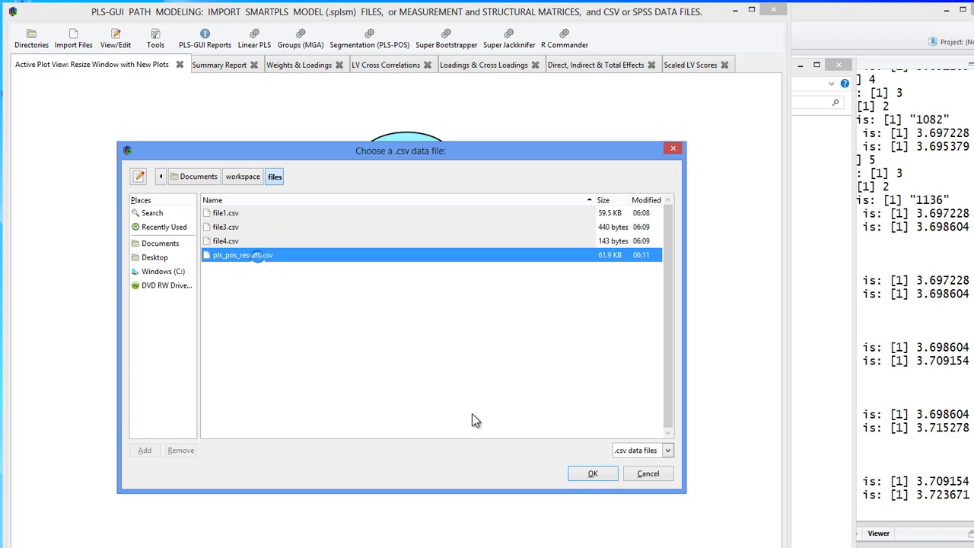
{"action": "left_click", "coordinate": [600, 471]}
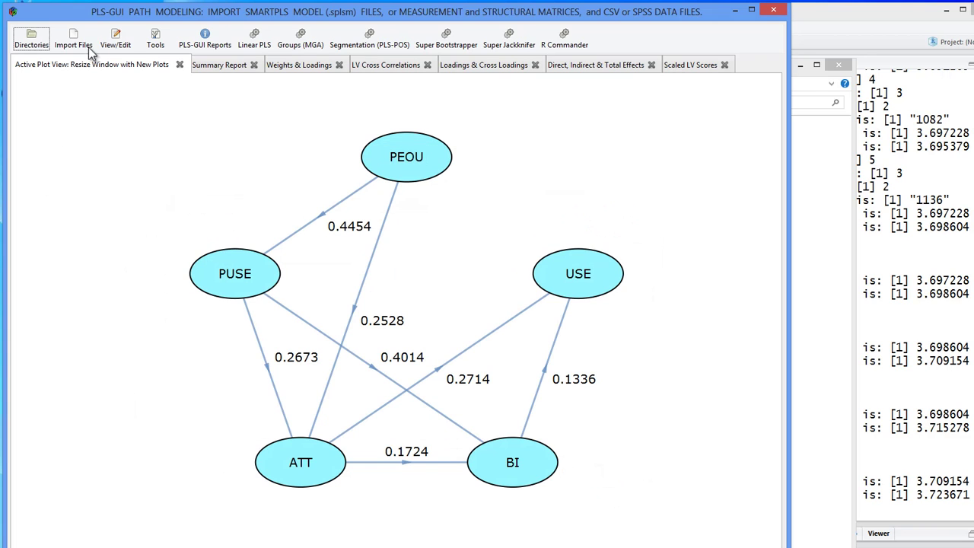
- Open the primary (active) data file in the data editor and enlarge its window
{"action": "left_click", "coordinate": [114, 42]}
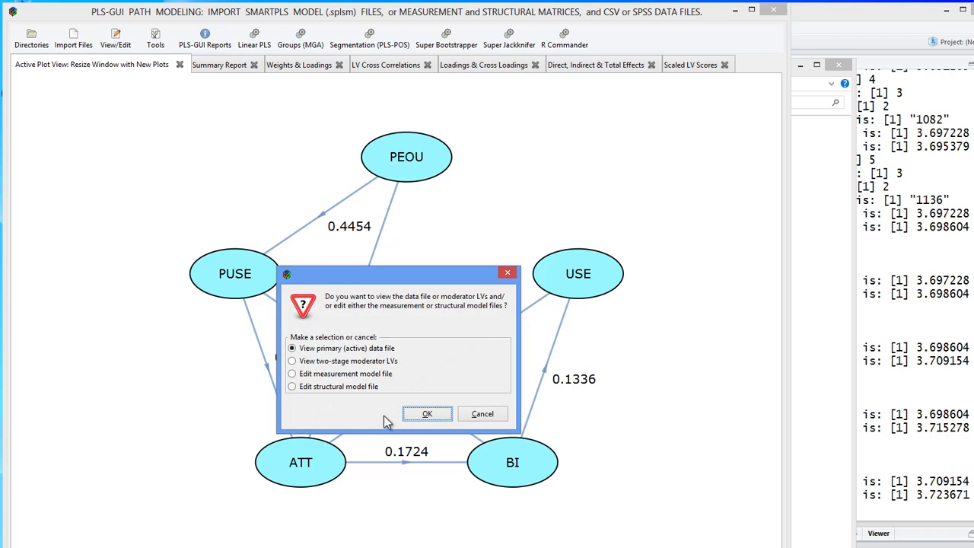
{"action": "left_click", "coordinate": [426, 413]}
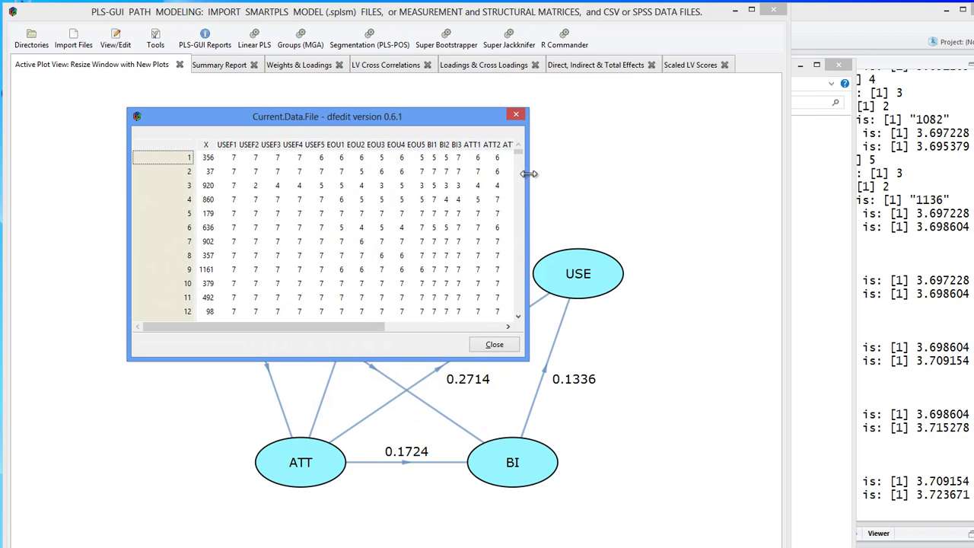
{"action": "left_click_drag", "start_coordinate": [527, 174], "coordinate": [701, 167]}
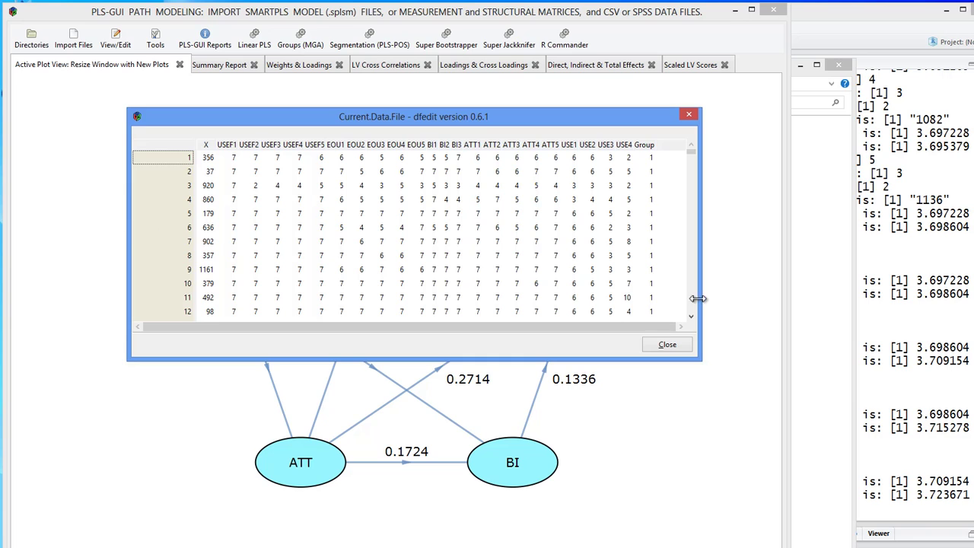
{"action": "left_click_drag", "start_coordinate": [597, 360], "coordinate": [598, 547]}
{"action": "left_click_drag", "start_coordinate": [535, 108], "coordinate": [536, 6]}
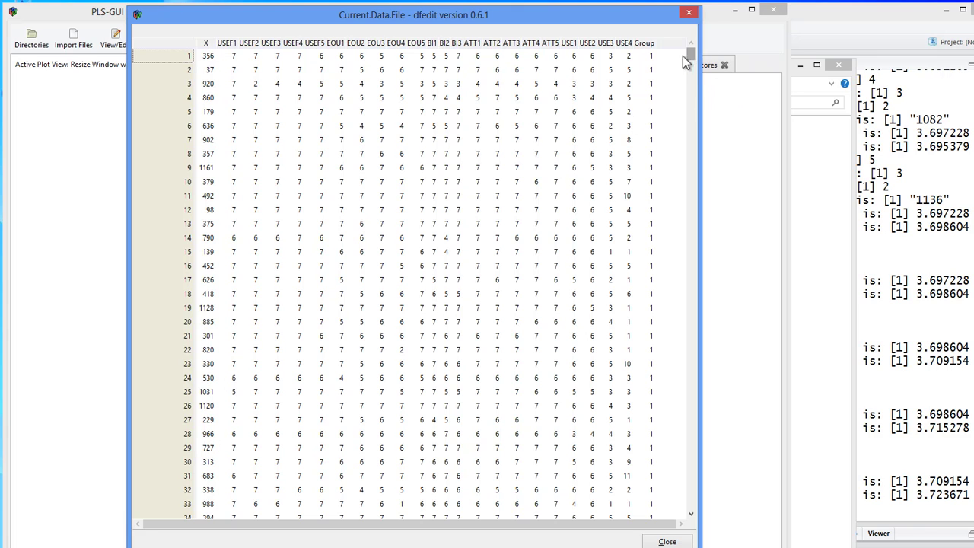
- Scroll through the data rows to check the Group column holds groups 1, 2 and 3
{"action": "left_click_drag", "start_coordinate": [686, 55], "coordinate": [668, 121]}
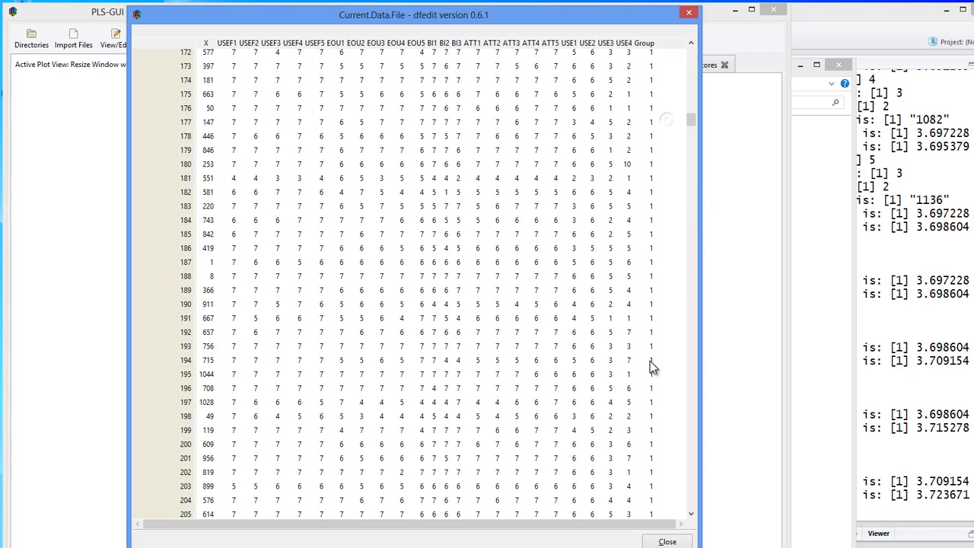
{"action": "left_click_drag", "start_coordinate": [692, 516], "coordinate": [692, 516]}
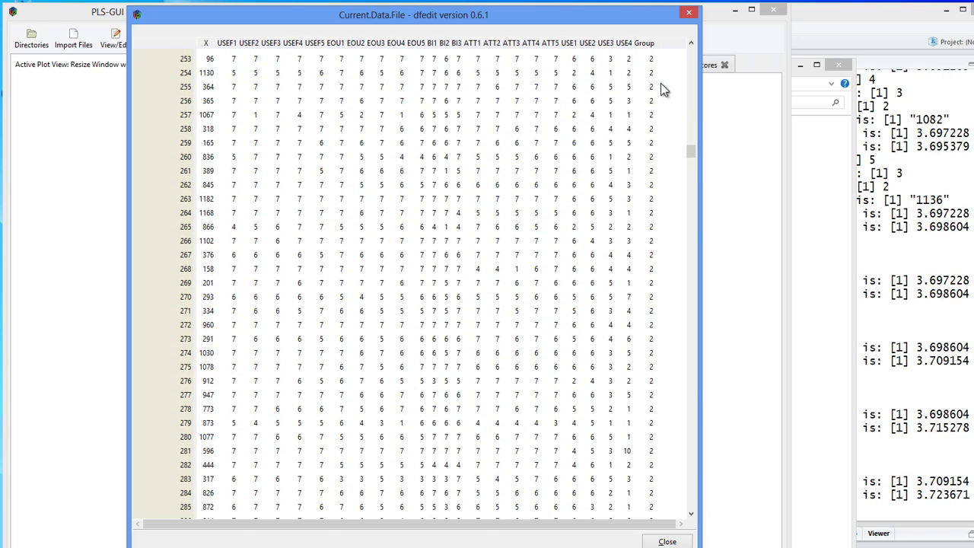
{"action": "left_click_drag", "start_coordinate": [691, 151], "coordinate": [693, 146]}
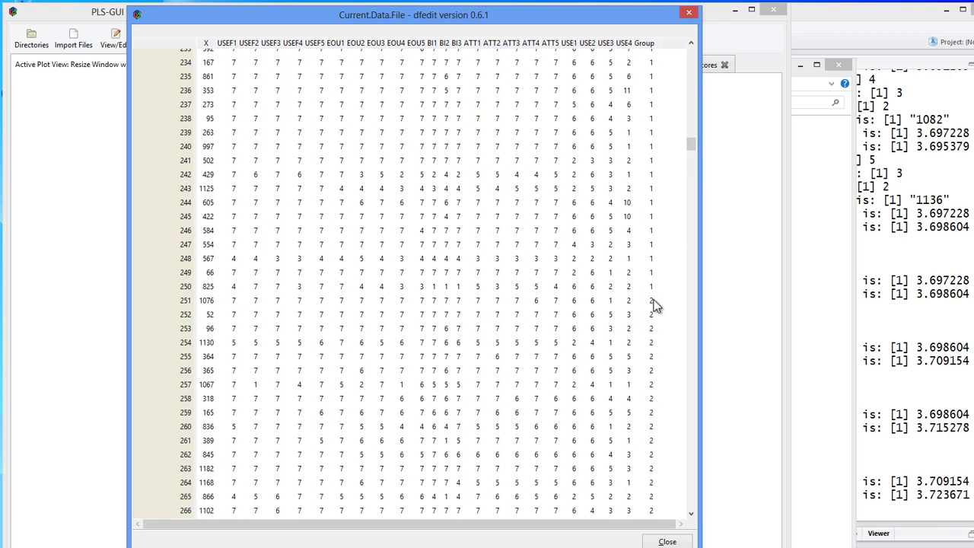
{"action": "left_click_drag", "start_coordinate": [695, 152], "coordinate": [687, 303]}
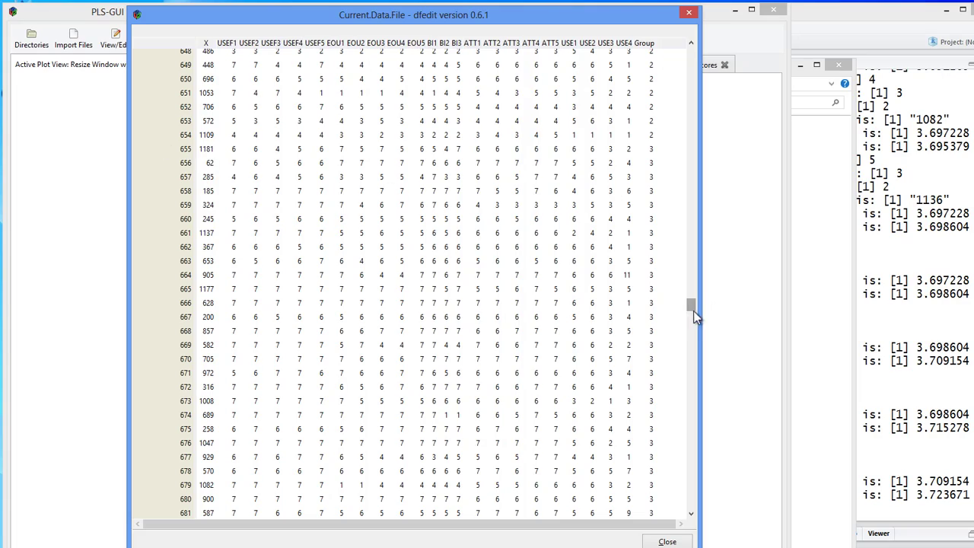
{"action": "left_click_drag", "start_coordinate": [693, 308], "coordinate": [692, 53]}
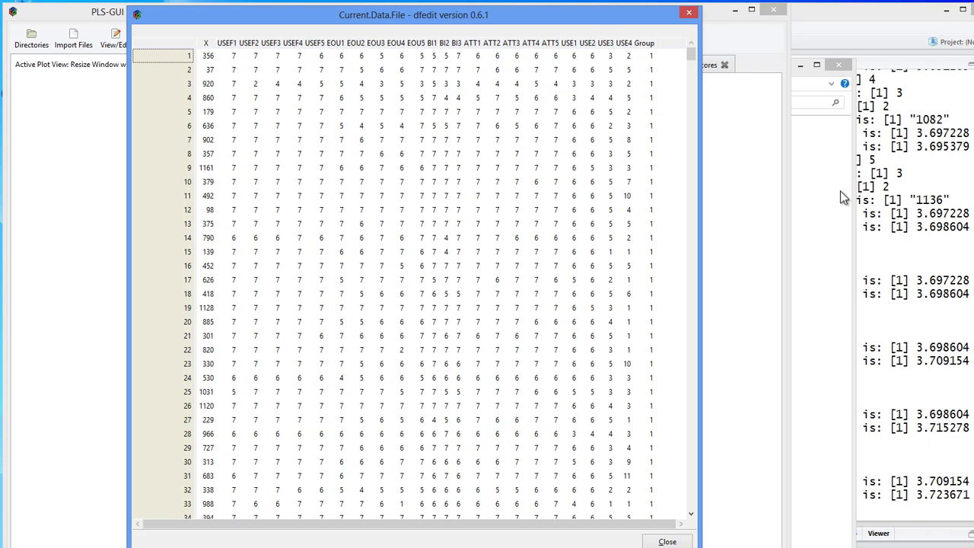
- Close the data viewer and set MGA to the Group variable with path weighting and 193 resamples
{"action": "left_click", "coordinate": [690, 13]}
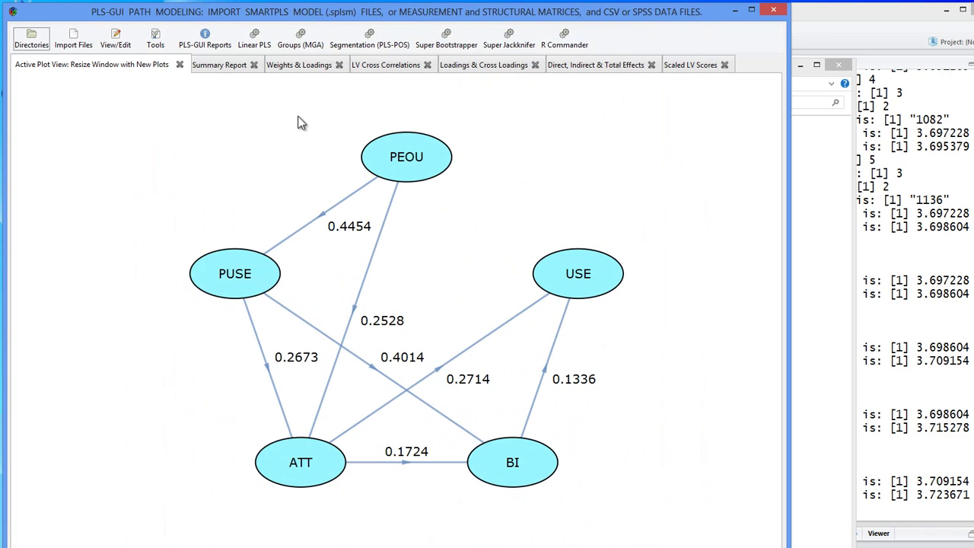
{"action": "left_click", "coordinate": [302, 42]}
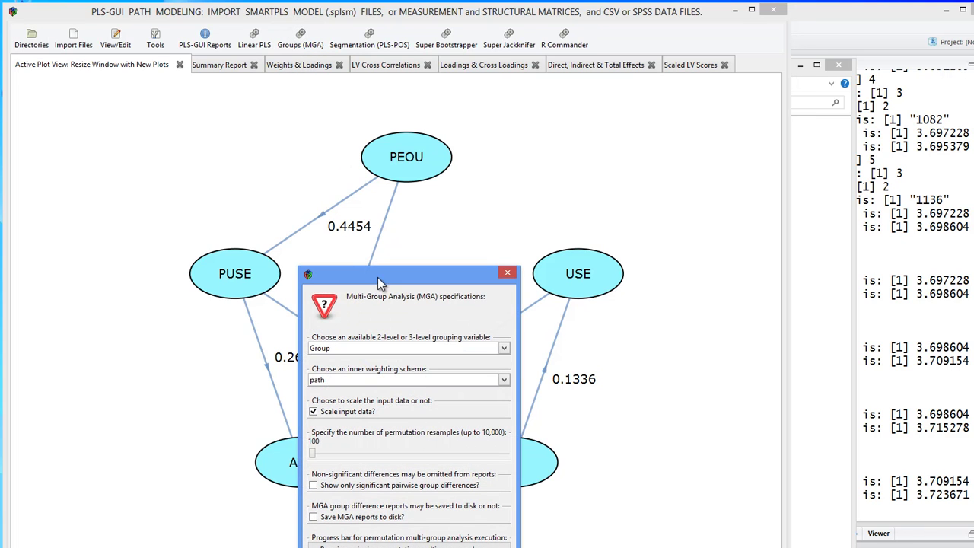
{"action": "left_click_drag", "start_coordinate": [378, 276], "coordinate": [259, 120]}
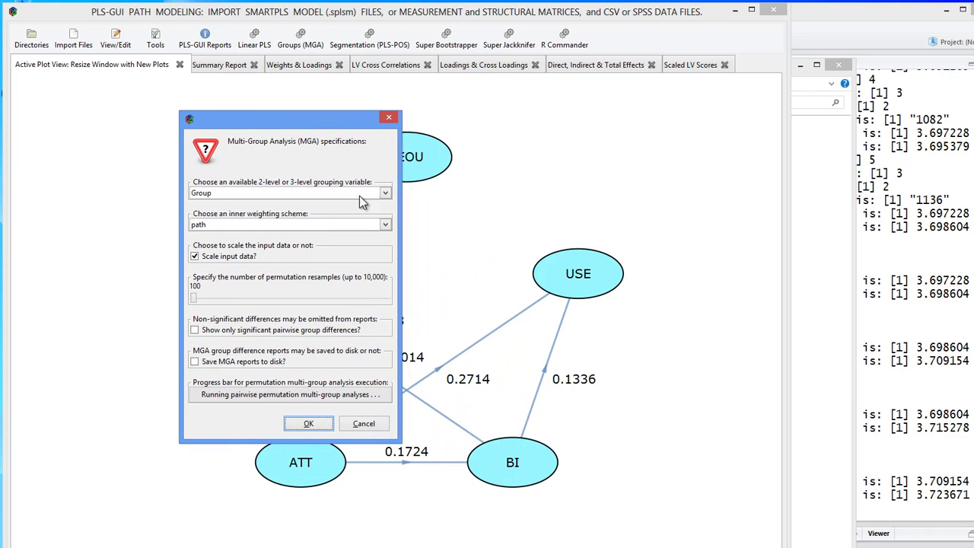
{"action": "left_click", "coordinate": [385, 194]}
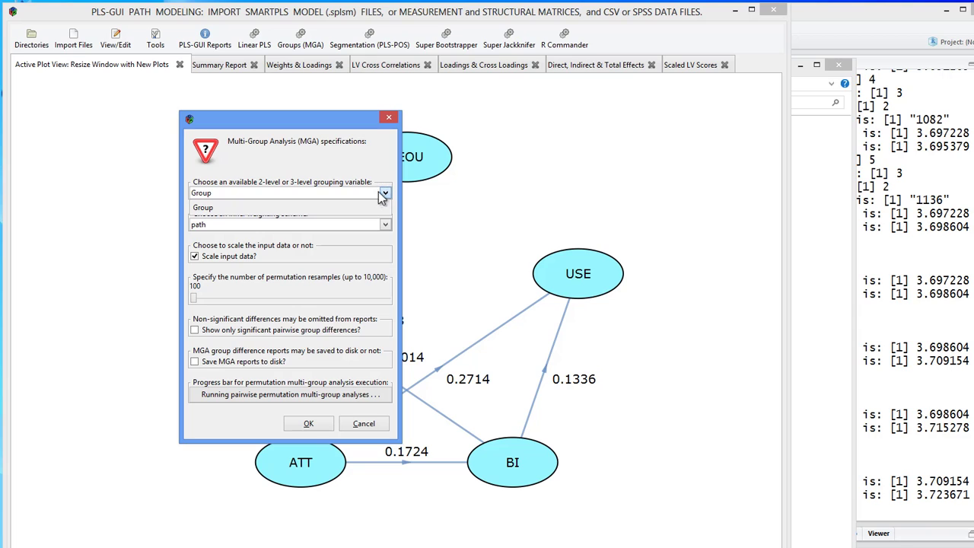
{"action": "left_click", "coordinate": [341, 193]}
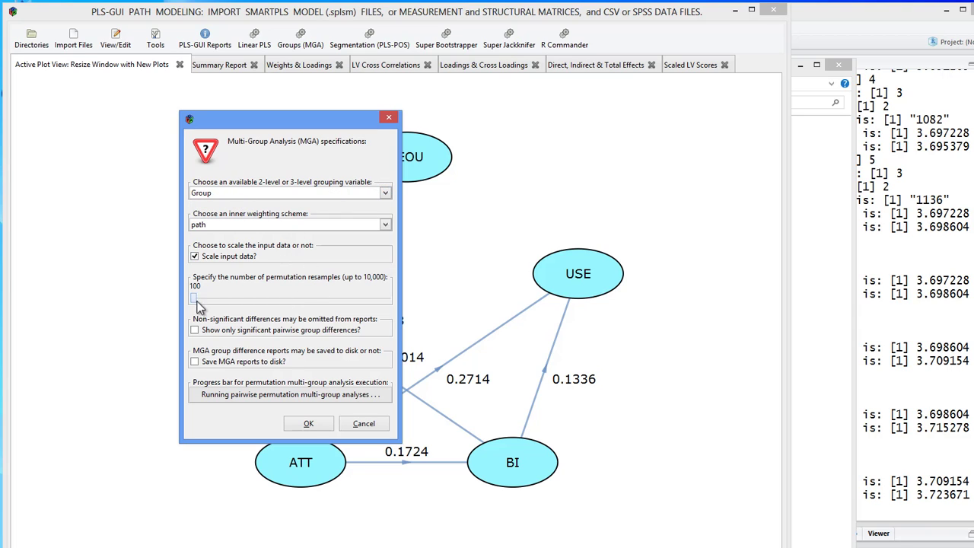
{"action": "mouse_move", "coordinate": [195, 299]}
{"action": "left_mouse_down"}
{"action": "mouse_move", "coordinate": [220, 299]}
{"action": "mouse_move", "coordinate": [196, 303]}
{"action": "left_mouse_up"}
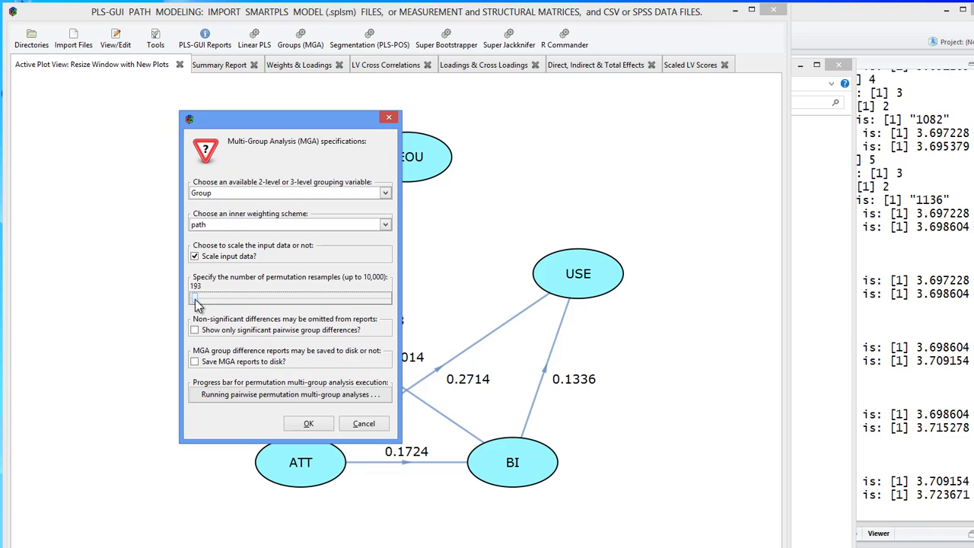
- Confirm the MGA specifications and let the pairwise permutation runs for all three groups finish
{"action": "left_click", "coordinate": [309, 424]}
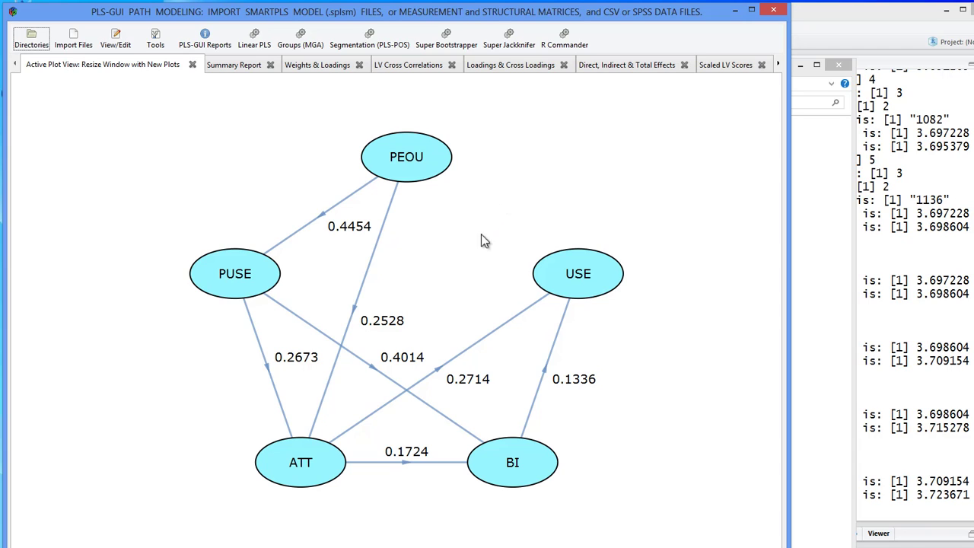
- Scroll the results tab strip forward to reveal the later MGA tables
{"action": "left_click", "coordinate": [780, 64]}
{"action": "left_click", "coordinate": [779, 65]}
{"action": "left_click", "coordinate": [779, 65]}
{"action": "left_click", "coordinate": [780, 64]}
{"action": "left_click", "coordinate": [779, 64]}
{"action": "left_click", "coordinate": [780, 65]}
{"action": "left_click", "coordinate": [779, 64]}
{"action": "left_click", "coordinate": [780, 64]}
{"action": "left_click", "coordinate": [780, 65]}
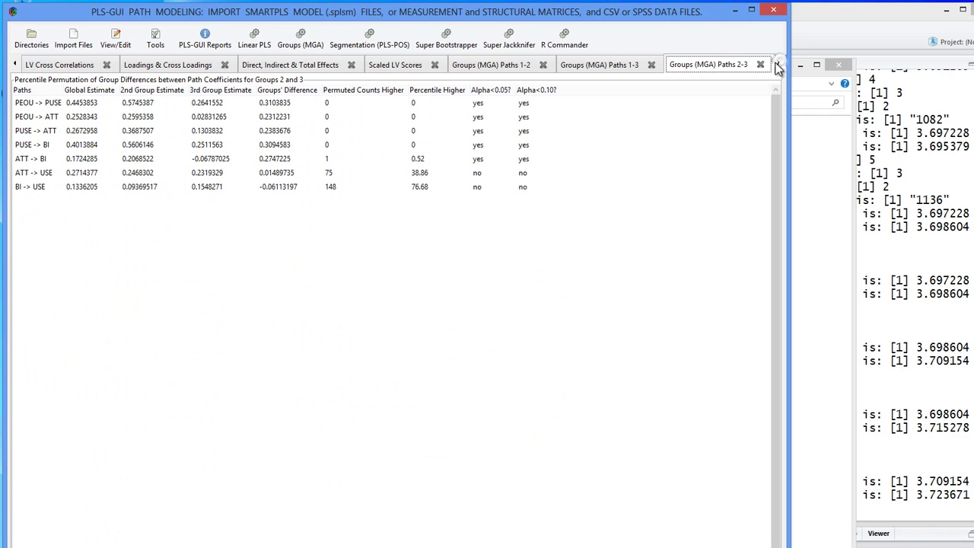
- Review the path coefficient differences for groups 1 vs 2, 1 vs 3 and 2 vs 3
{"action": "left_click", "coordinate": [491, 65]}
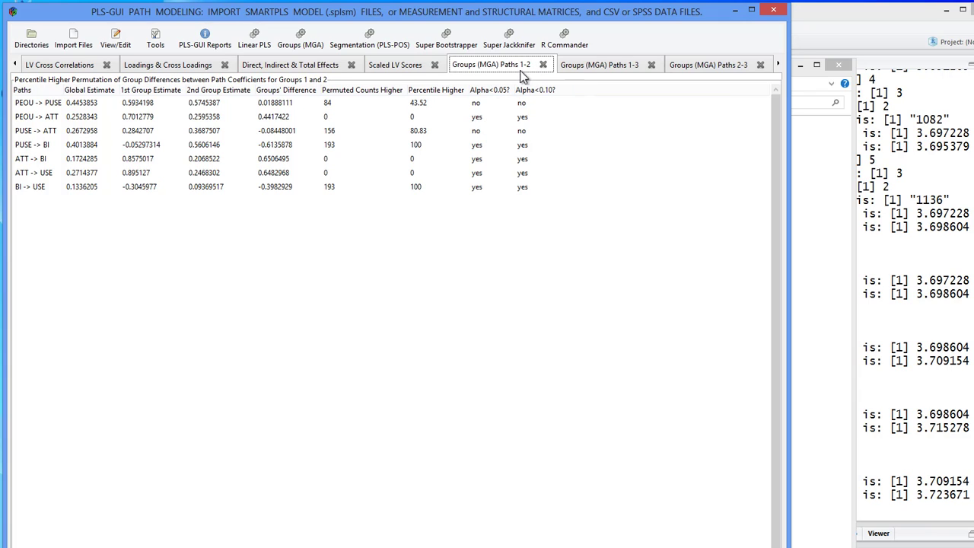
{"action": "left_click", "coordinate": [620, 64]}
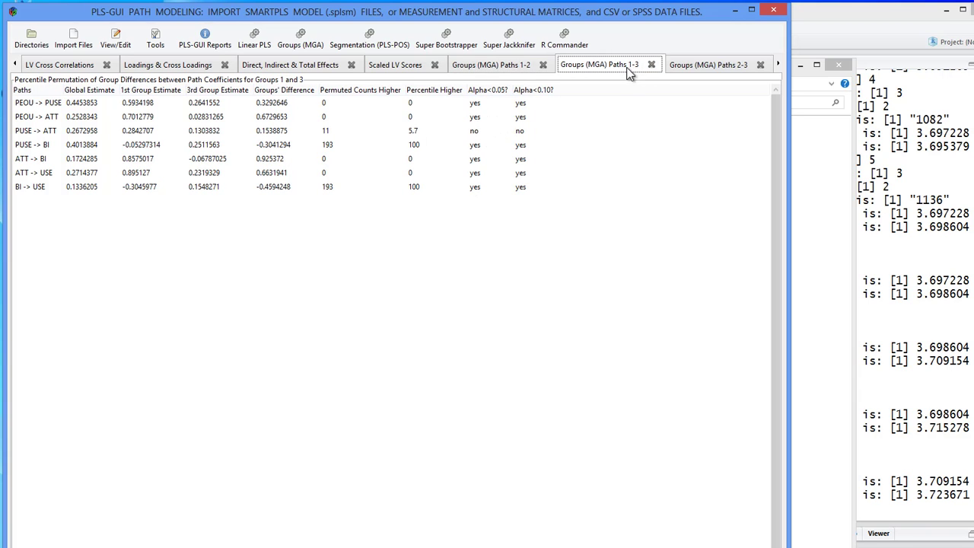
{"action": "left_click", "coordinate": [721, 65]}
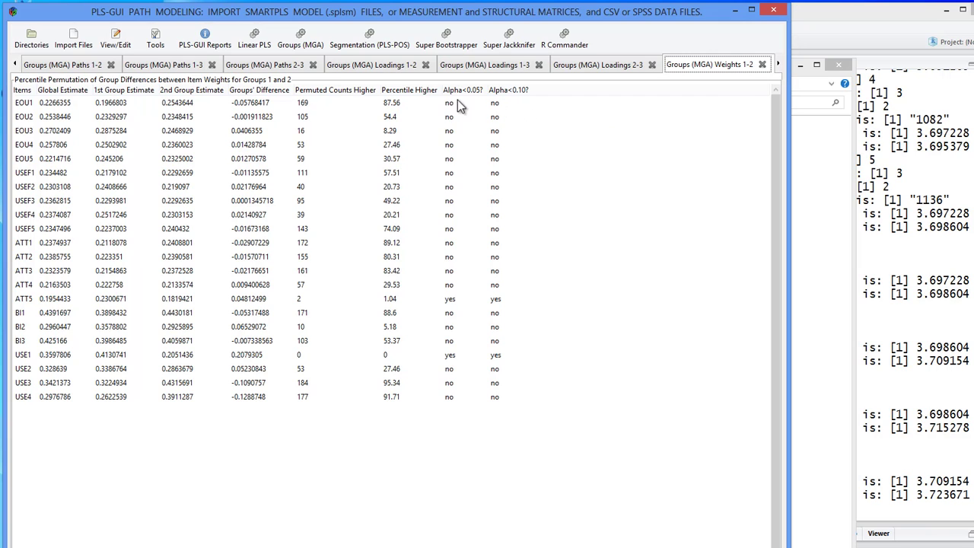
- Review the loading differences for groups 1 vs 2, 1 vs 3 and 2 vs 3
{"action": "left_click", "coordinate": [372, 67]}
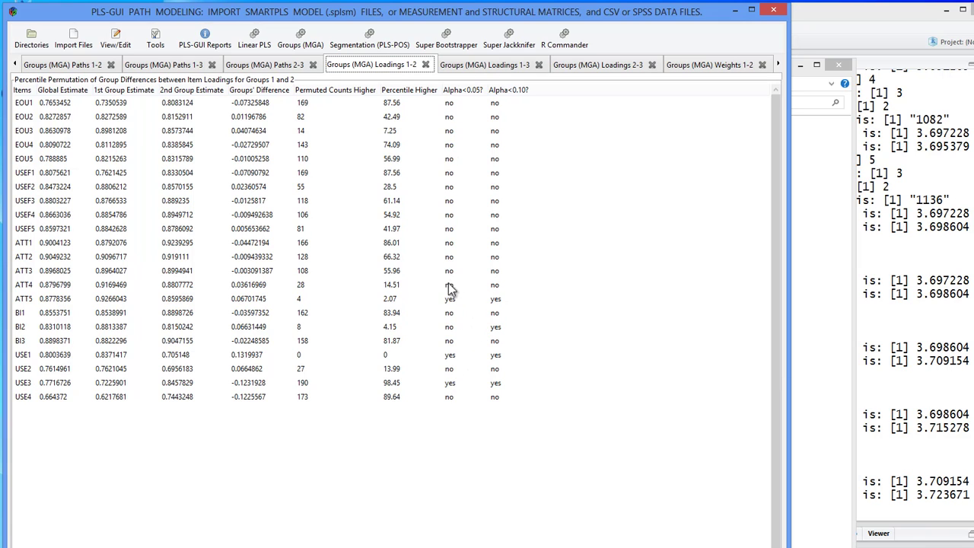
{"action": "left_click", "coordinate": [480, 65]}
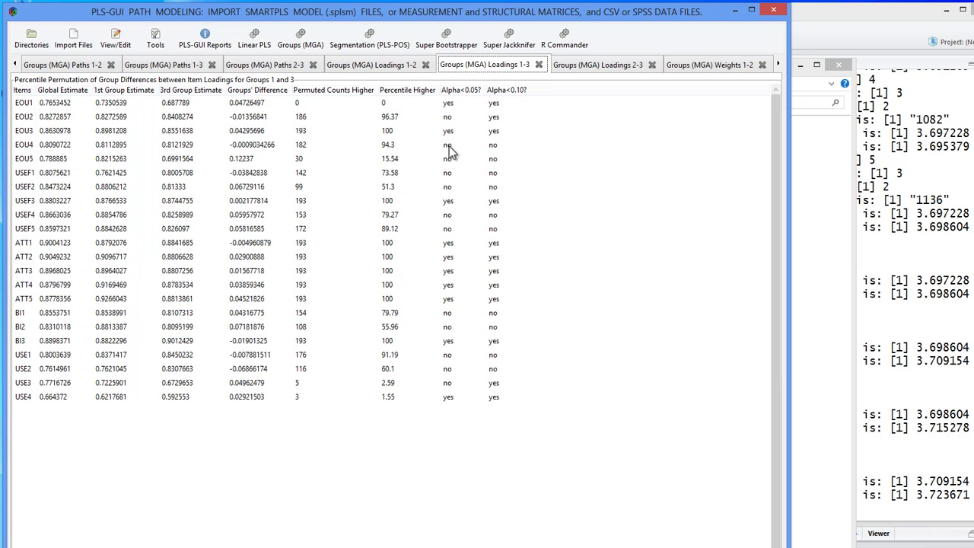
{"action": "left_click", "coordinate": [588, 67]}
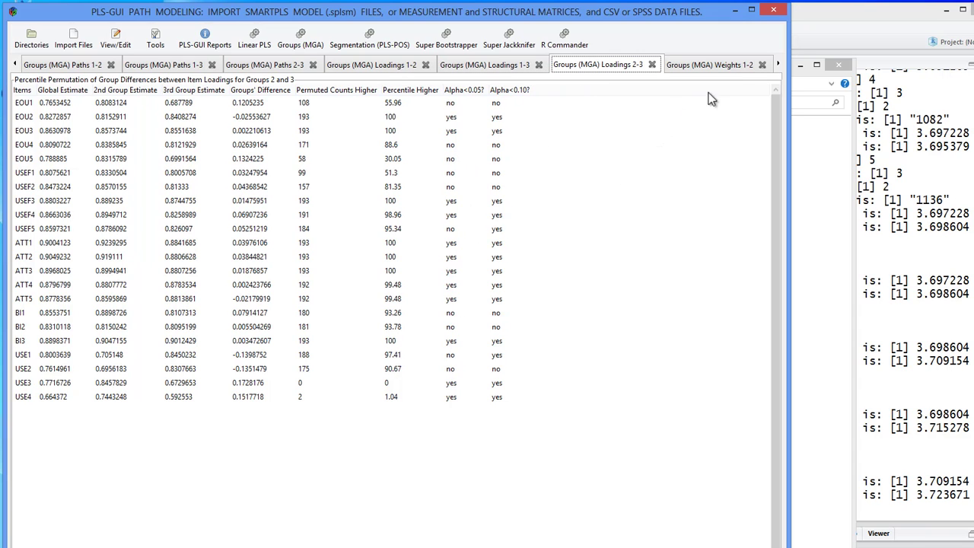
- View the groups 2 vs 3 weight differences, then latent differences for 1-2, 1-3 and 2-3
{"action": "left_click", "coordinate": [780, 66]}
{"action": "left_click", "coordinate": [780, 67]}
{"action": "left_click", "coordinate": [780, 67]}
{"action": "left_click", "coordinate": [779, 67]}
{"action": "left_click", "coordinate": [779, 67]}
{"action": "left_click", "coordinate": [780, 67]}
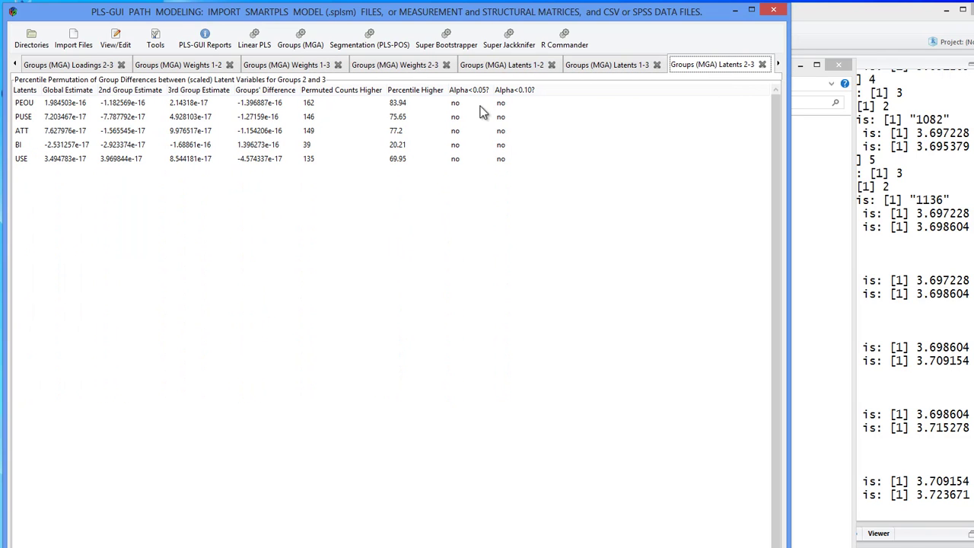
{"action": "left_click", "coordinate": [417, 67]}
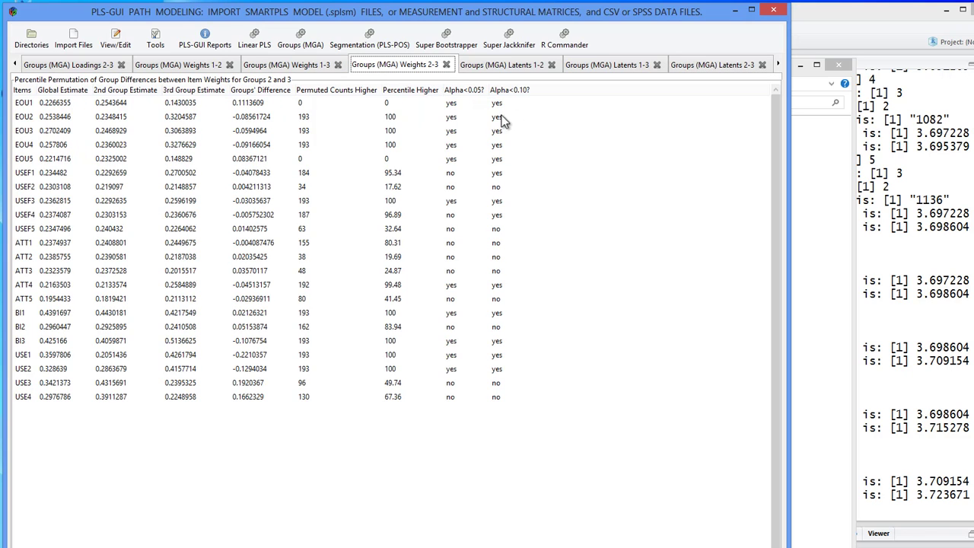
{"action": "left_click", "coordinate": [518, 66]}
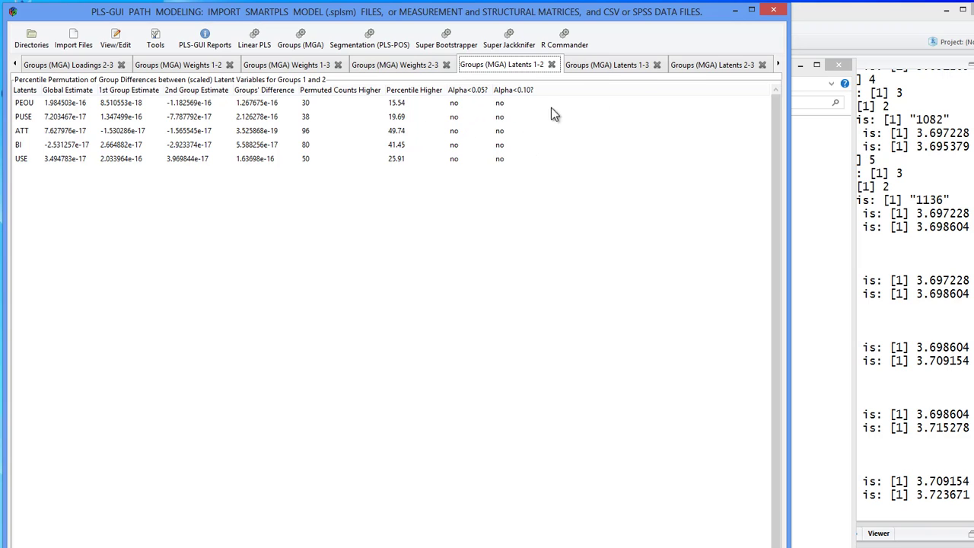
{"action": "left_click", "coordinate": [620, 65]}
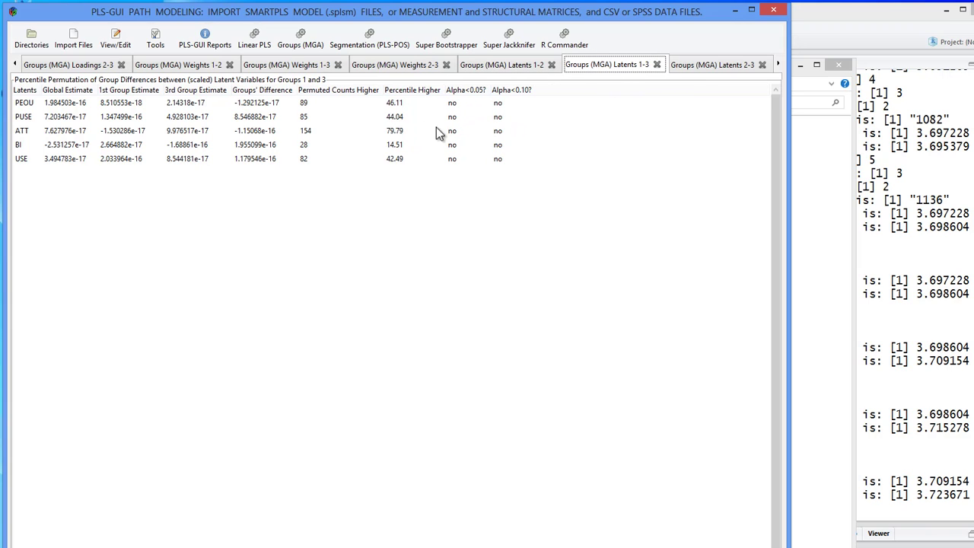
{"action": "left_click", "coordinate": [703, 67]}
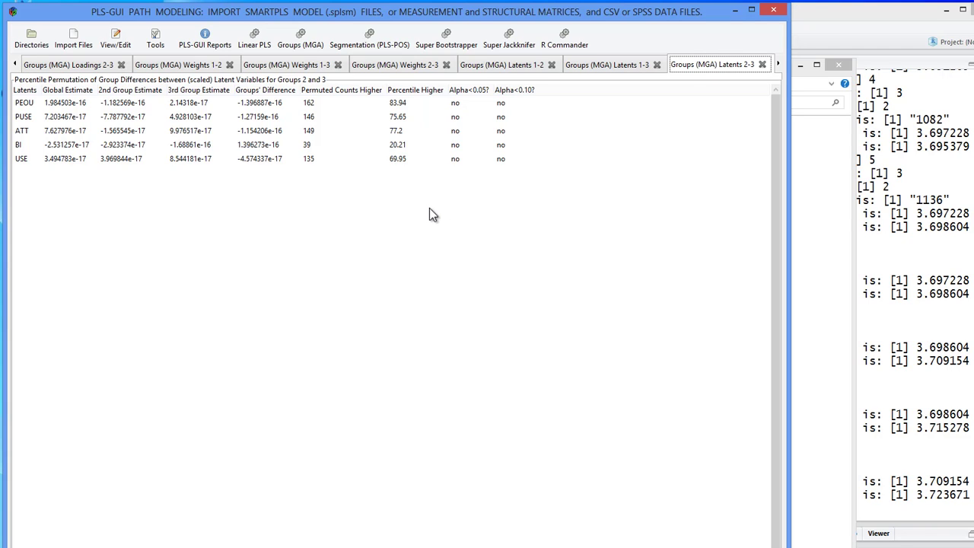
- Review the indirect effect differences for groups 1 vs 3 and 2 vs 3
{"action": "left_click", "coordinate": [779, 65]}
{"action": "left_click", "coordinate": [780, 64]}
{"action": "left_click", "coordinate": [780, 65]}
{"action": "left_click", "coordinate": [779, 65]}
{"action": "left_click", "coordinate": [779, 64]}
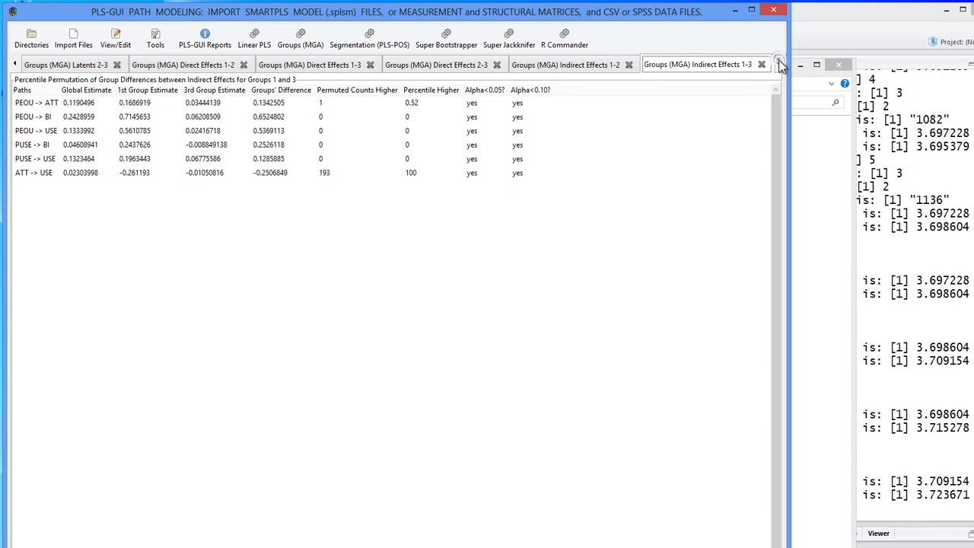
{"action": "left_click", "coordinate": [779, 65]}
{"action": "left_click", "coordinate": [779, 65]}
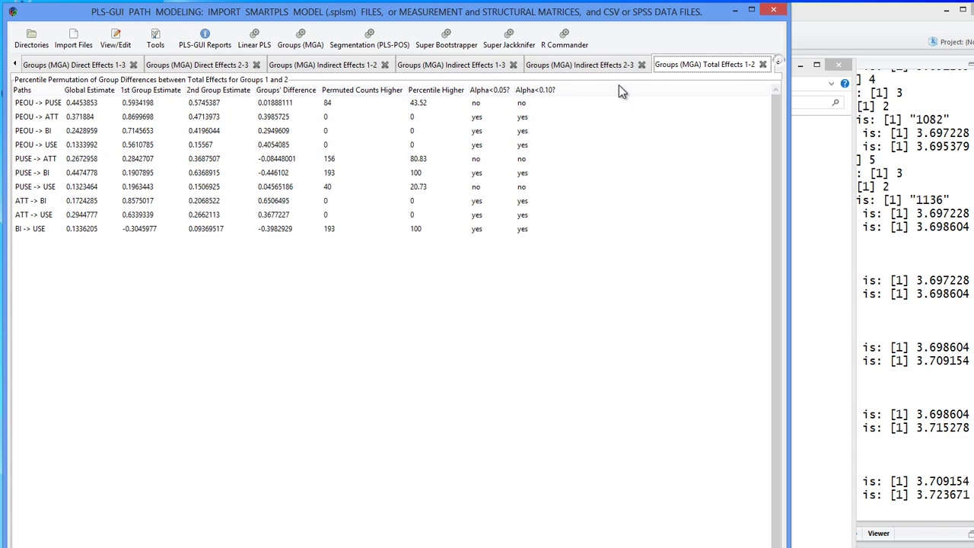
{"action": "left_click", "coordinate": [461, 66]}
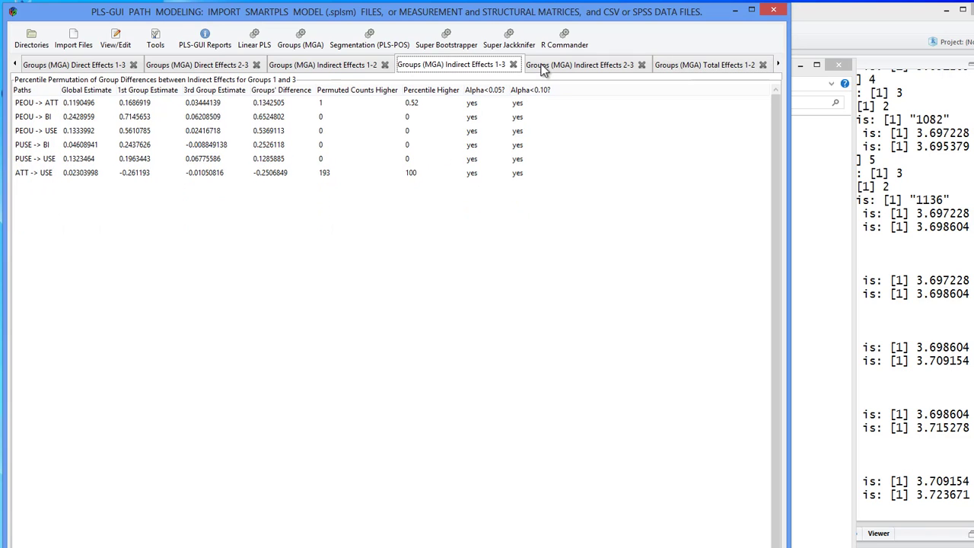
{"action": "left_click", "coordinate": [779, 65]}
- Show the groups 1 vs 2 R-square differences: ATT and USE at 0.05, BI at 0.10
{"action": "left_click", "coordinate": [779, 65]}
{"action": "left_click", "coordinate": [779, 64]}
{"action": "left_click", "coordinate": [779, 65]}
{"action": "left_click", "coordinate": [780, 65]}
{"action": "left_click", "coordinate": [780, 65]}
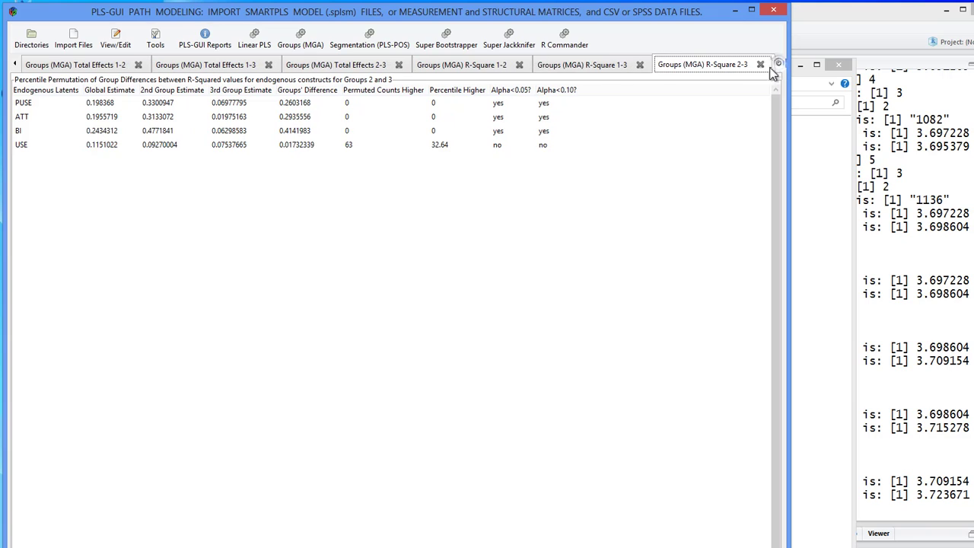
{"action": "left_click", "coordinate": [475, 64]}
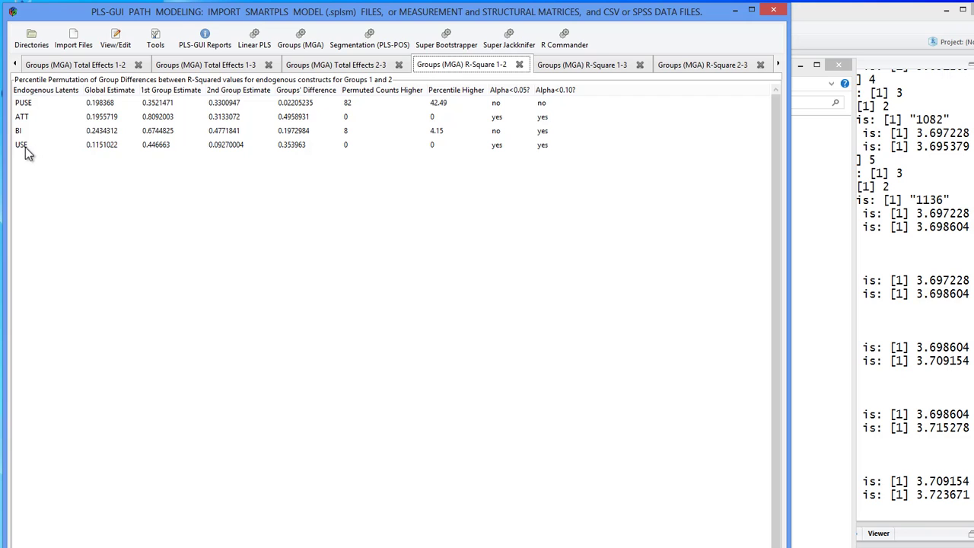
- Step back through the result tabs to the Active Plot View path diagram
{"action": "left_click", "coordinate": [15, 64]}
{"action": "left_click", "coordinate": [15, 64]}
{"action": "left_click", "coordinate": [15, 64]}
{"action": "left_click", "coordinate": [15, 64]}
{"action": "left_click", "coordinate": [16, 64]}
{"action": "left_click", "coordinate": [15, 64]}
{"action": "left_click", "coordinate": [16, 64]}
{"action": "left_click", "coordinate": [15, 64]}
{"action": "left_click", "coordinate": [15, 64]}
{"action": "left_click", "coordinate": [15, 64]}
{"action": "left_click", "coordinate": [15, 64]}
{"action": "left_click", "coordinate": [15, 64]}
{"action": "left_click", "coordinate": [16, 64]}
{"action": "left_click", "coordinate": [15, 63]}
{"action": "left_click", "coordinate": [15, 64]}
{"action": "left_click", "coordinate": [15, 64]}
{"action": "left_click", "coordinate": [15, 64]}
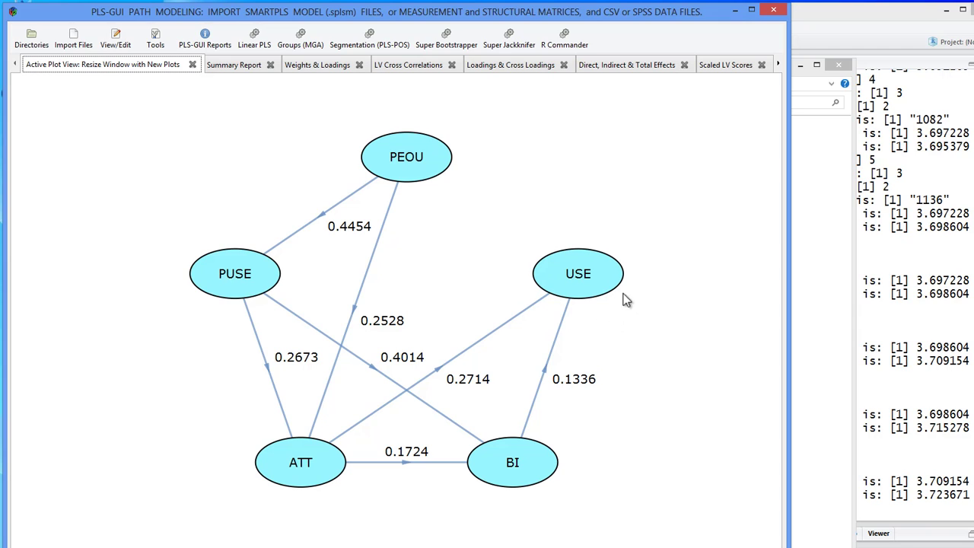
- Advance to the groups 2 vs 3 R-square table, where PUSE, ATT and BI differ at 0.05
{"action": "left_click", "coordinate": [779, 63]}
{"action": "left_click", "coordinate": [779, 64]}
{"action": "double_click", "coordinate": [780, 64]}
{"action": "double_click", "coordinate": [781, 64]}
{"action": "double_click", "coordinate": [780, 64]}
{"action": "double_click", "coordinate": [781, 64]}
{"action": "double_click", "coordinate": [781, 64]}
{"action": "double_click", "coordinate": [780, 64]}
{"action": "double_click", "coordinate": [780, 64]}
{"action": "left_click", "coordinate": [780, 64]}
{"action": "left_click", "coordinate": [780, 64]}
{"action": "double_click", "coordinate": [780, 64]}
{"action": "double_click", "coordinate": [780, 64]}
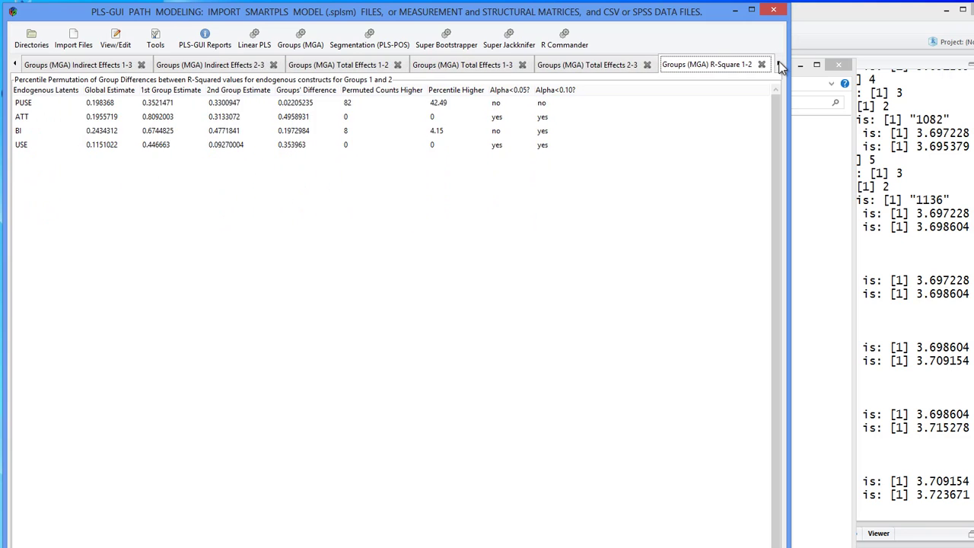
{"action": "double_click", "coordinate": [781, 64]}
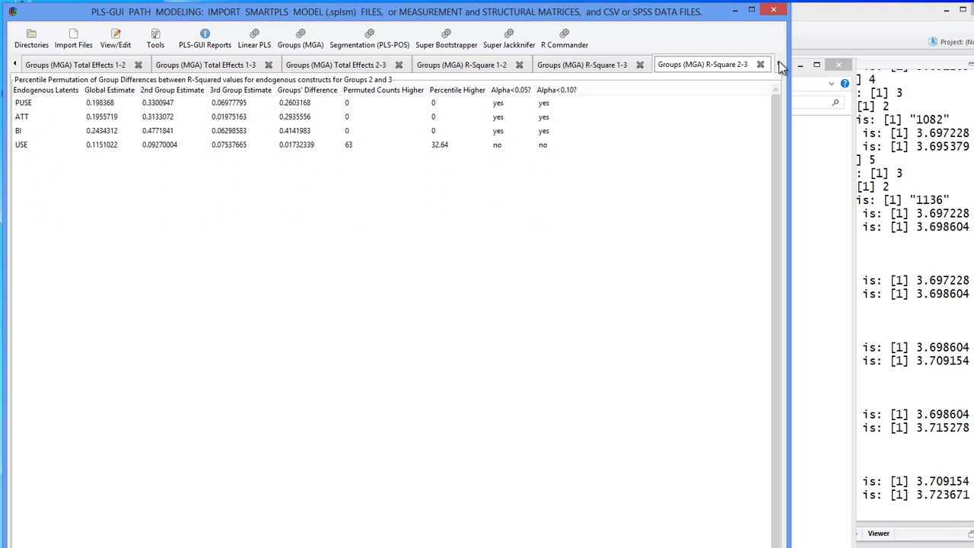
- Compare the R-square tables 1 vs 2 (PUSE row marked), 1 vs 3 and 2 vs 3, ending on 1 vs 3
{"action": "left_click", "coordinate": [475, 67]}
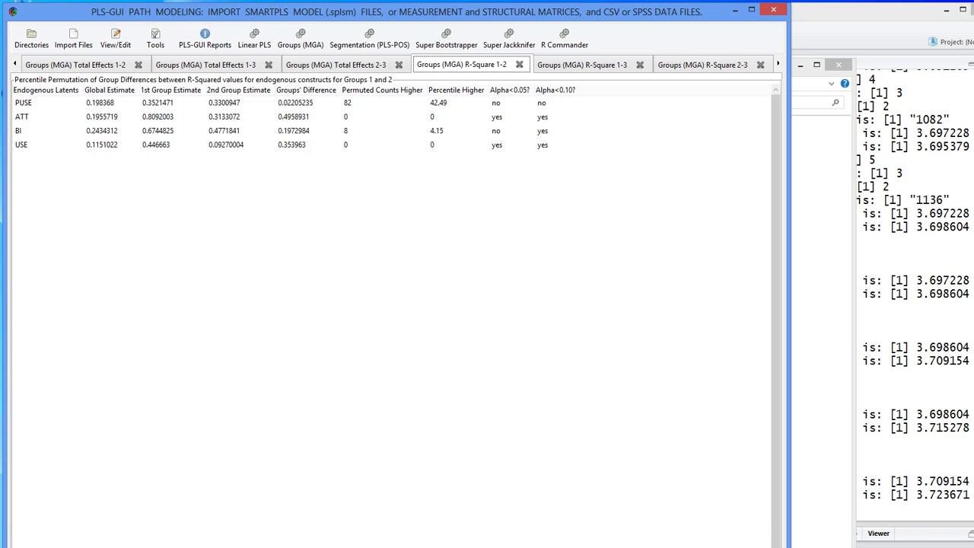
{"action": "left_click", "coordinate": [443, 342]}
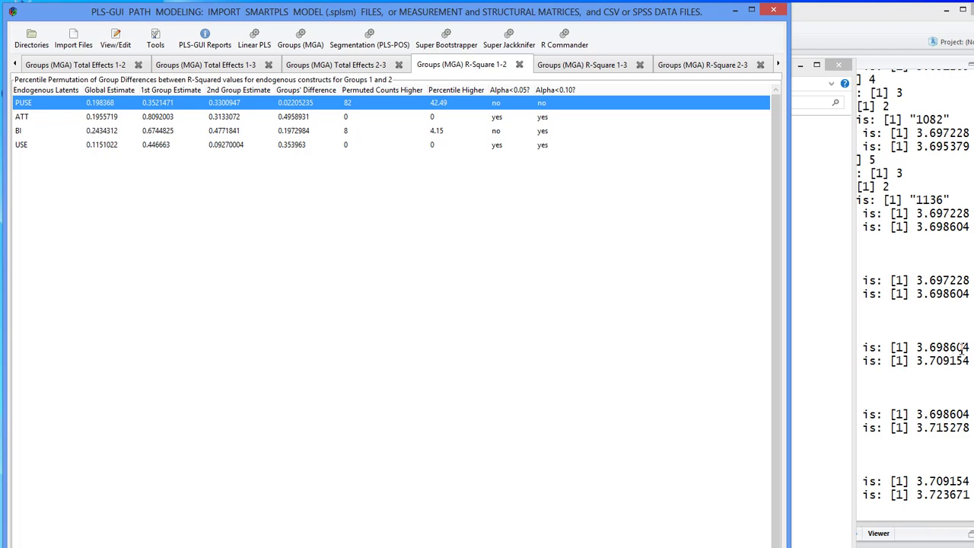
{"action": "left_click", "coordinate": [591, 66]}
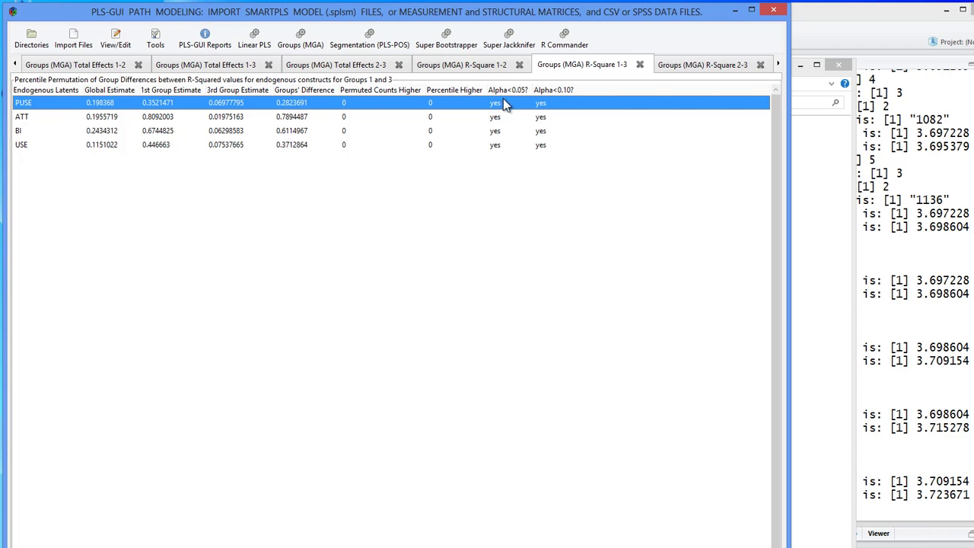
{"action": "left_click", "coordinate": [683, 64]}
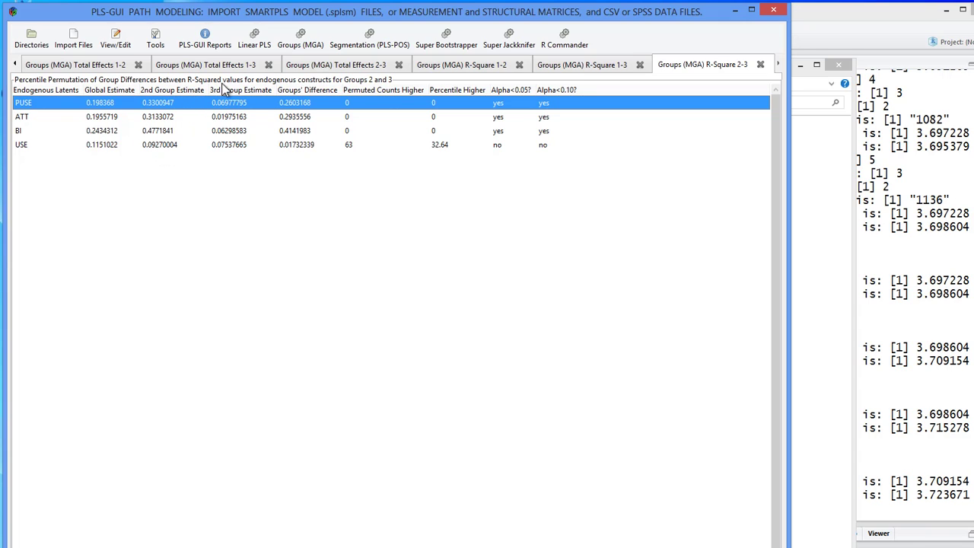
{"action": "left_click", "coordinate": [581, 65]}
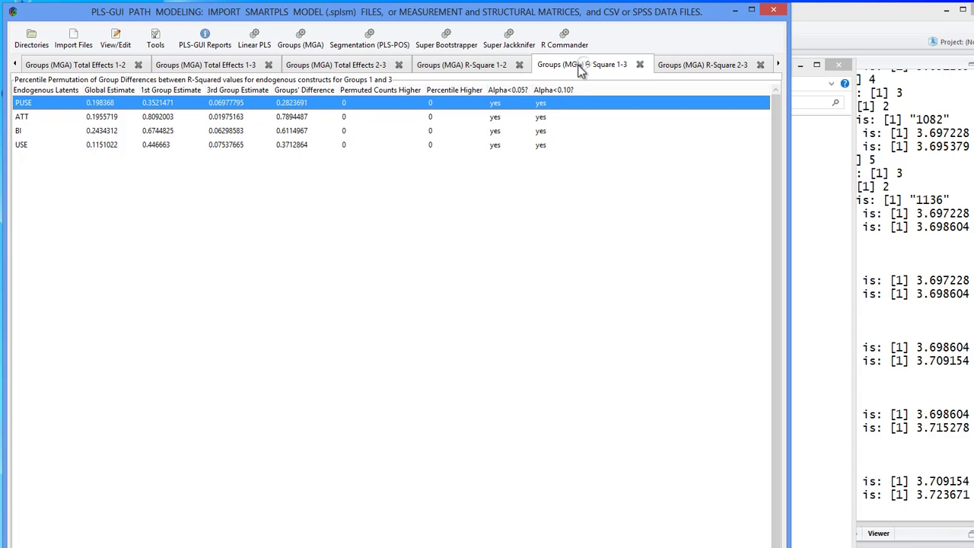